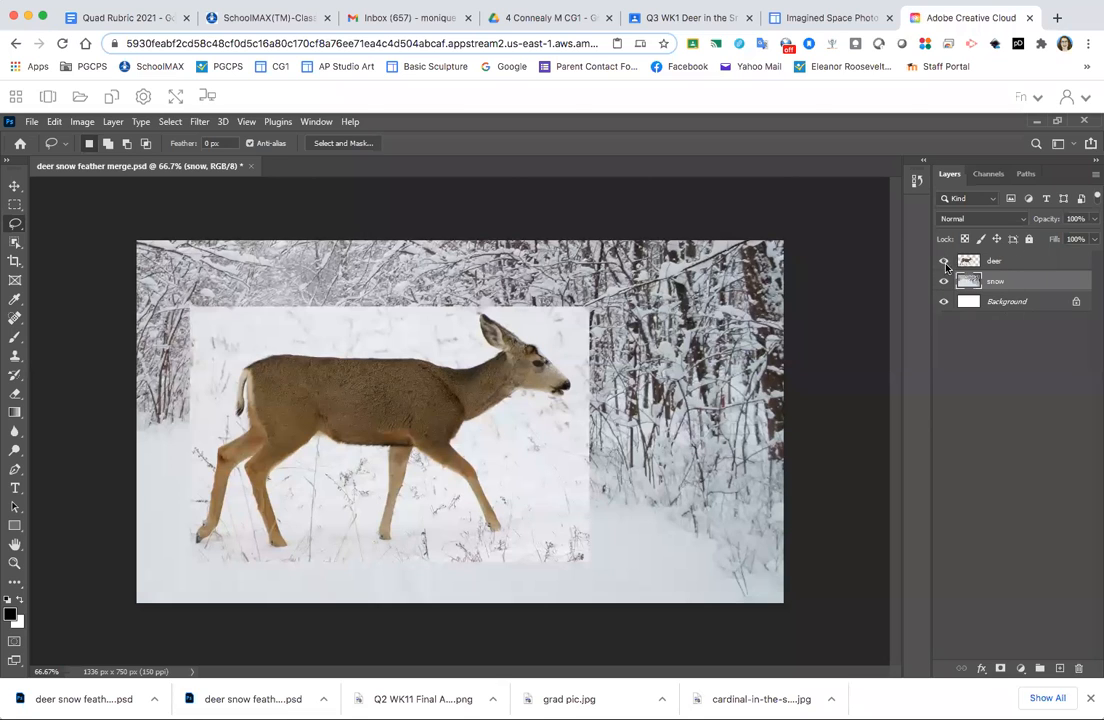
# - Inspect the deer and snow layers by showing each one alone, and show both together with the snow layer selected
pyautogui.click(942, 261)
pyautogui.click(944, 281)
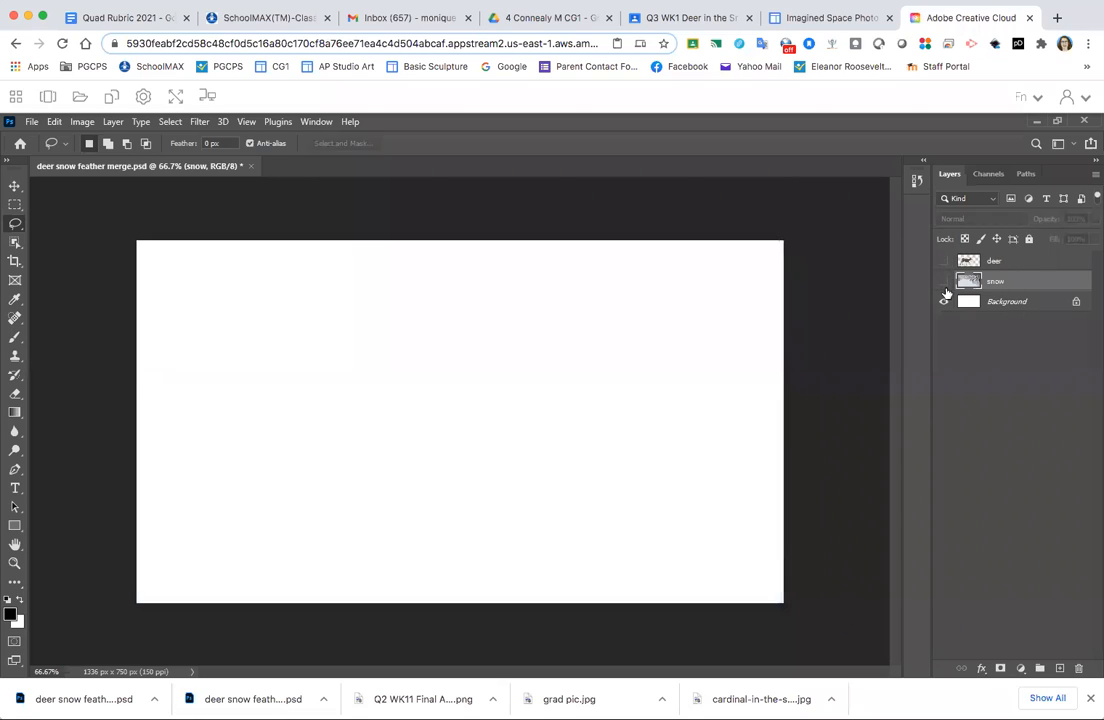
pyautogui.click(943, 262)
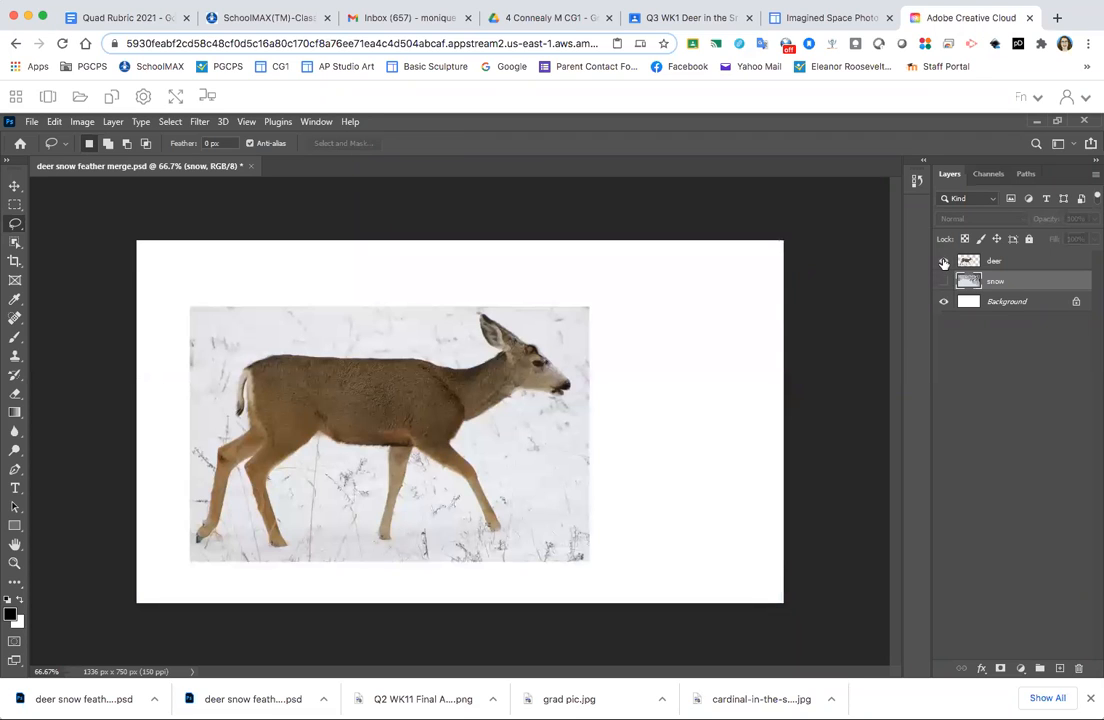
pyautogui.click(1040, 260)
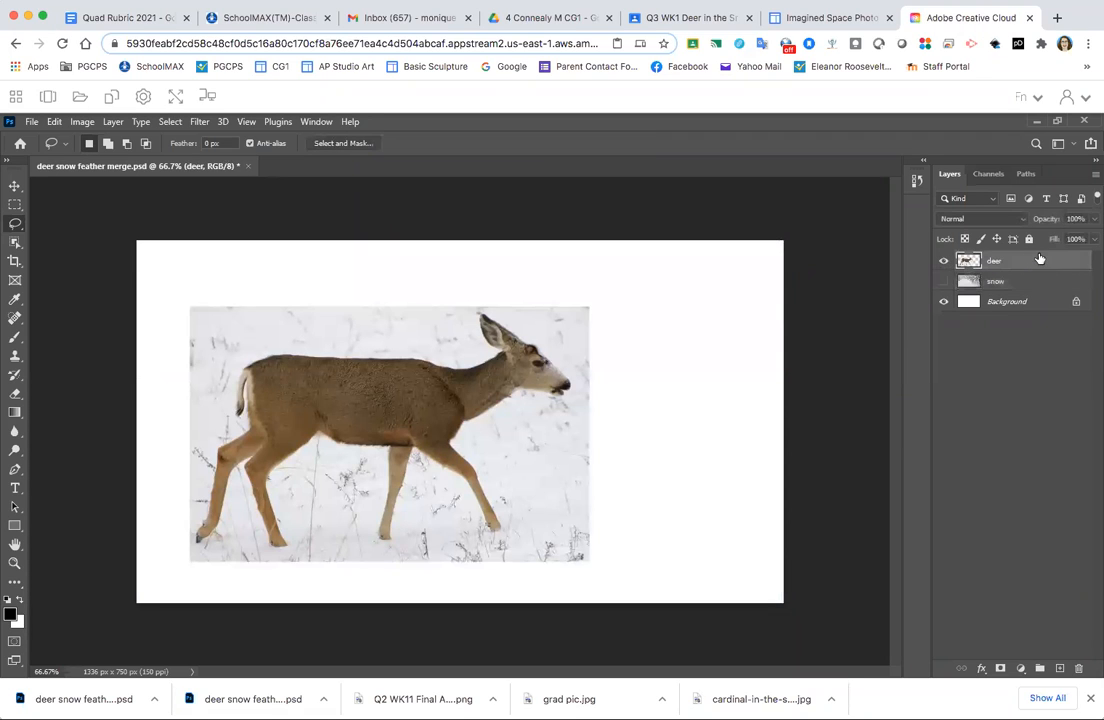
pyautogui.click(943, 262)
pyautogui.click(943, 281)
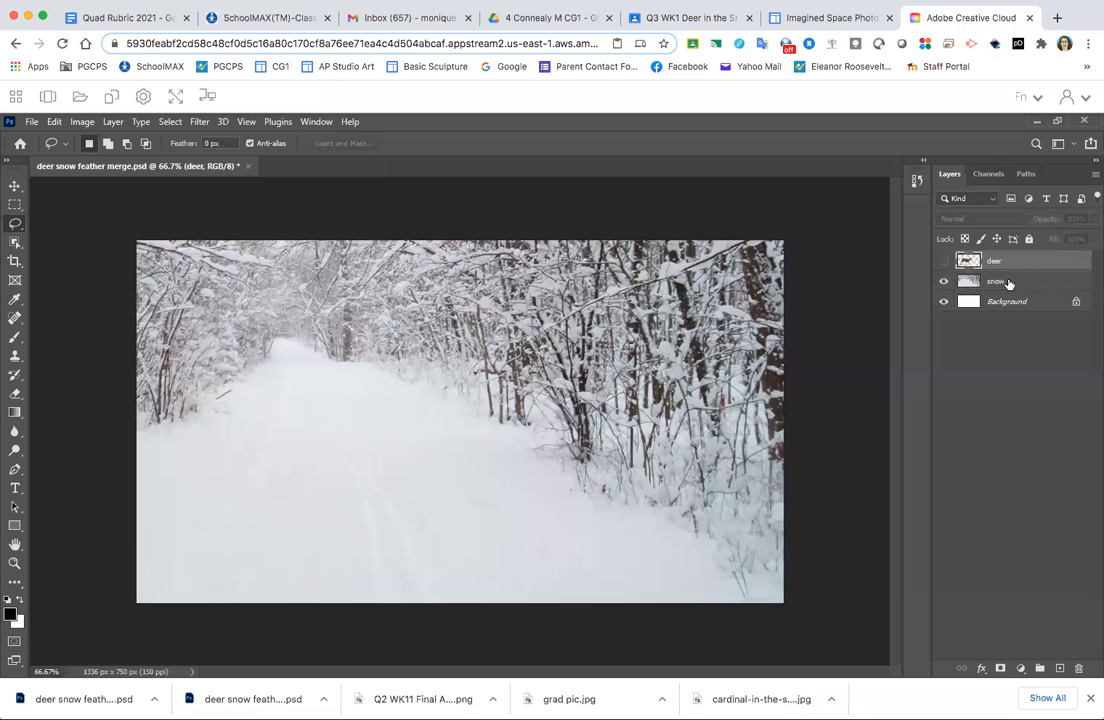
pyautogui.click(1006, 283)
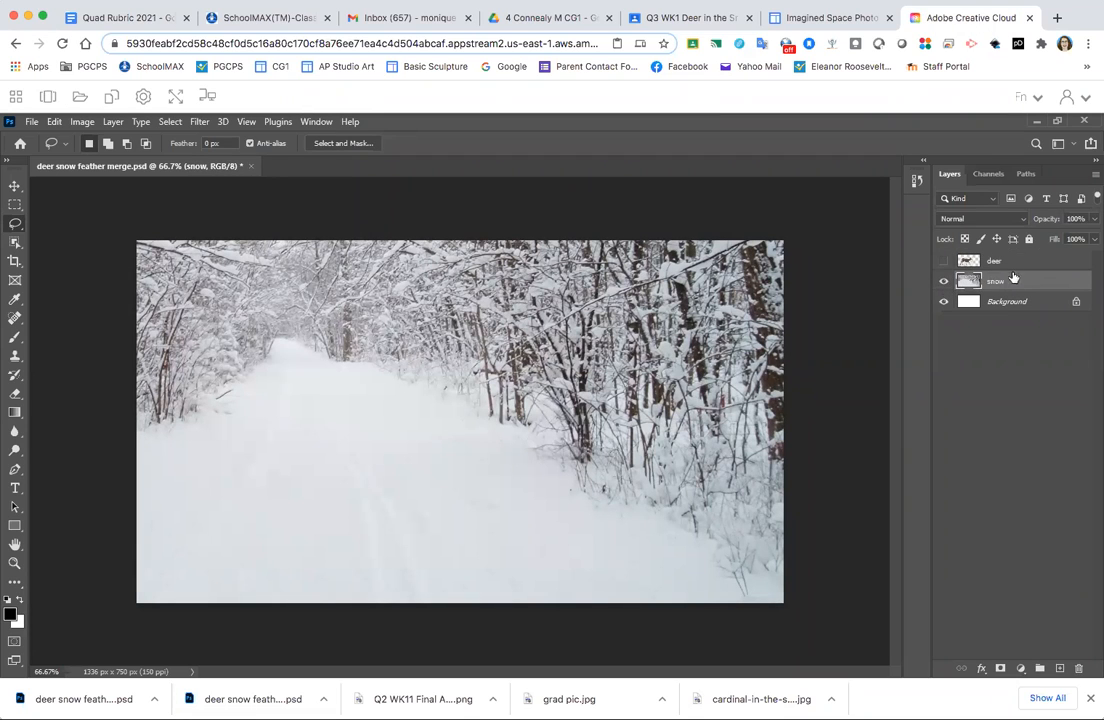
pyautogui.click(943, 261)
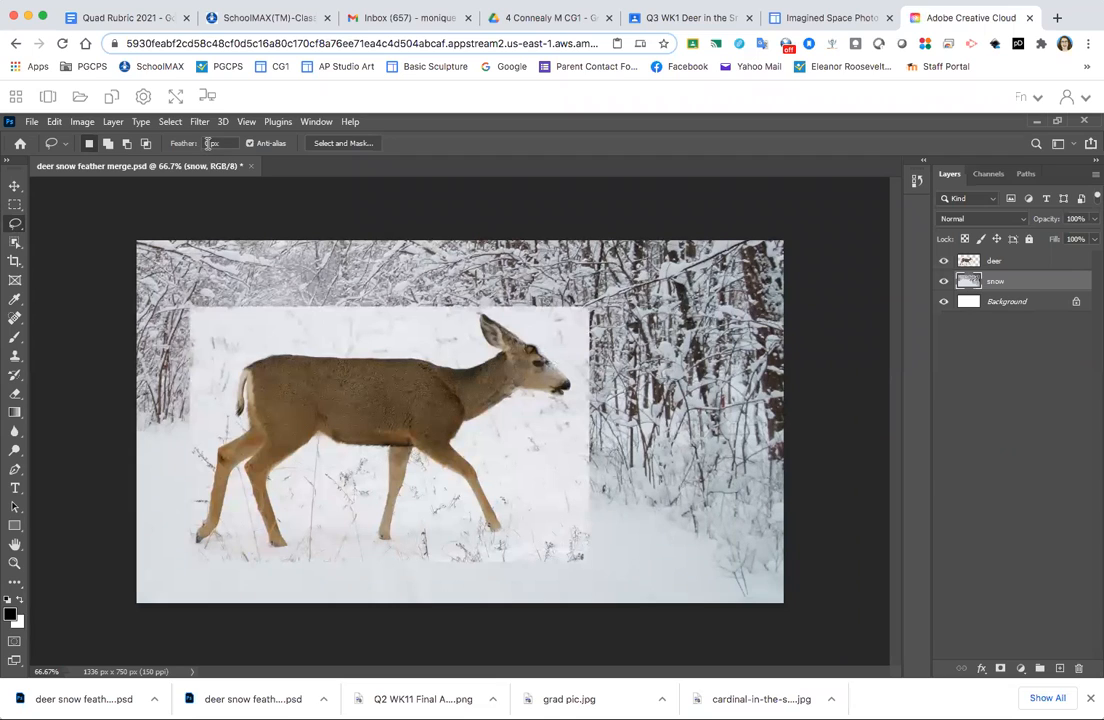
# - Lasso the area above and behind the deer and delete it from the deer layer
pyautogui.moveTo(465, 298)
pyautogui.mouseDown()
pyautogui.moveTo(467, 357)
pyautogui.moveTo(356, 346)
pyautogui.moveTo(256, 353)
pyautogui.moveTo(233, 372)
pyautogui.moveTo(223, 426)
pyautogui.moveTo(191, 485)
pyautogui.moveTo(141, 510)
pyautogui.moveTo(127, 408)
pyautogui.moveTo(157, 235)
pyautogui.moveTo(241, 180)
pyautogui.moveTo(522, 184)
pyautogui.moveTo(592, 282)
pyautogui.mouseUp()
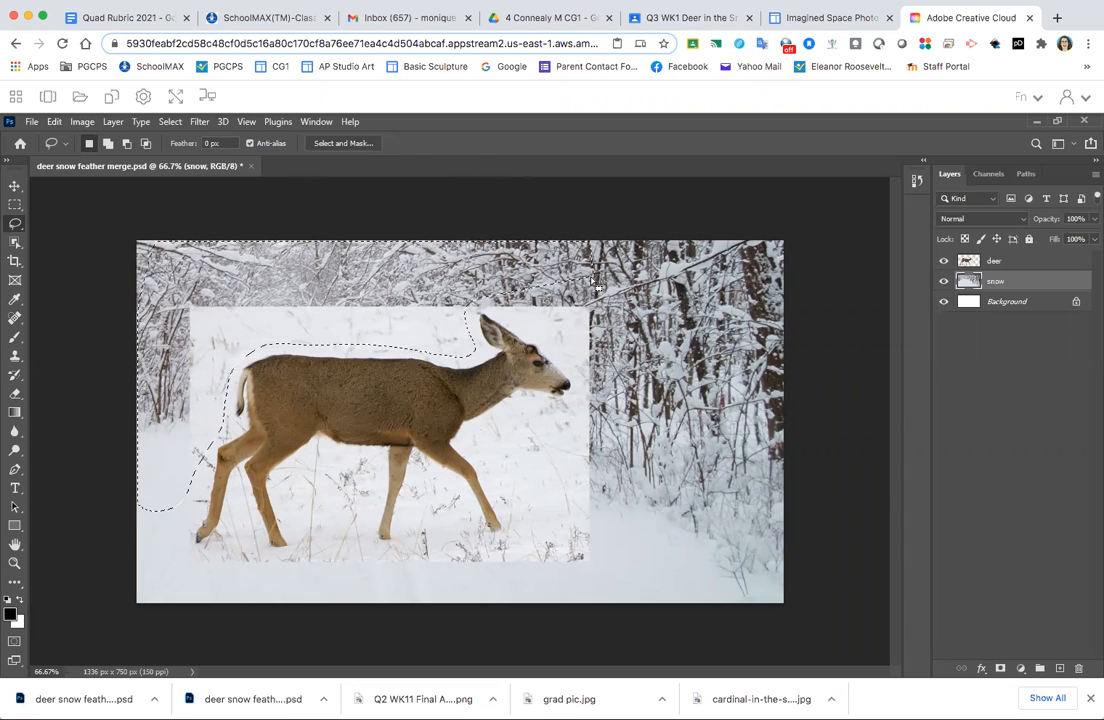
pyautogui.press('Delete')
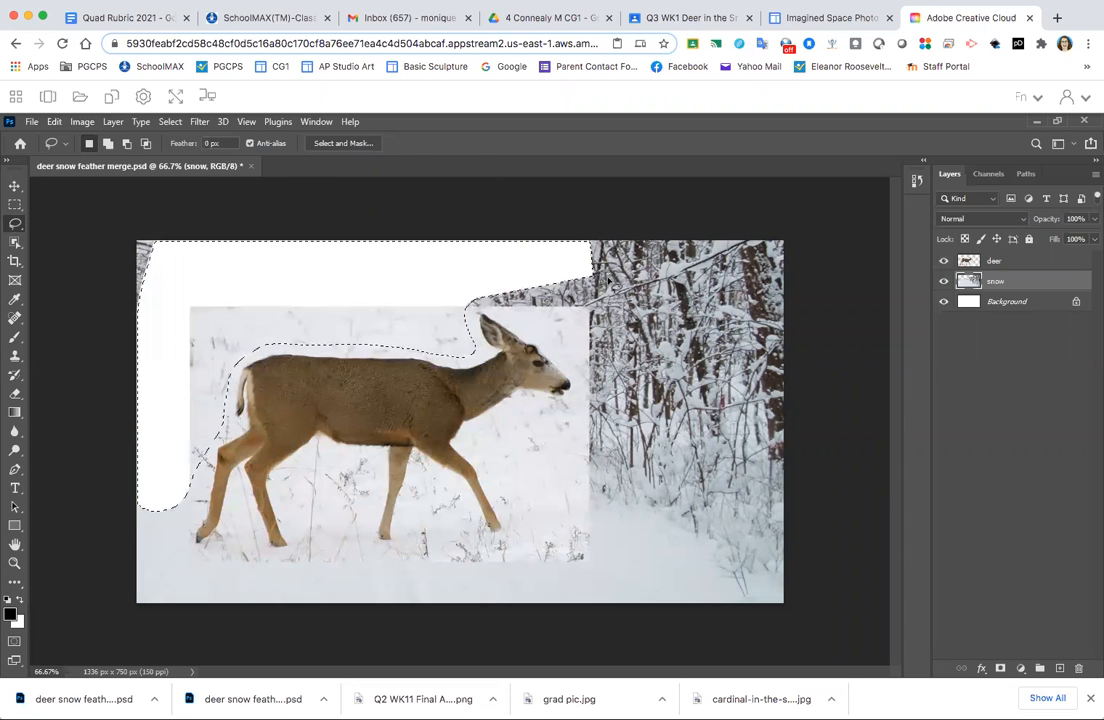
pyautogui.press('super+z')
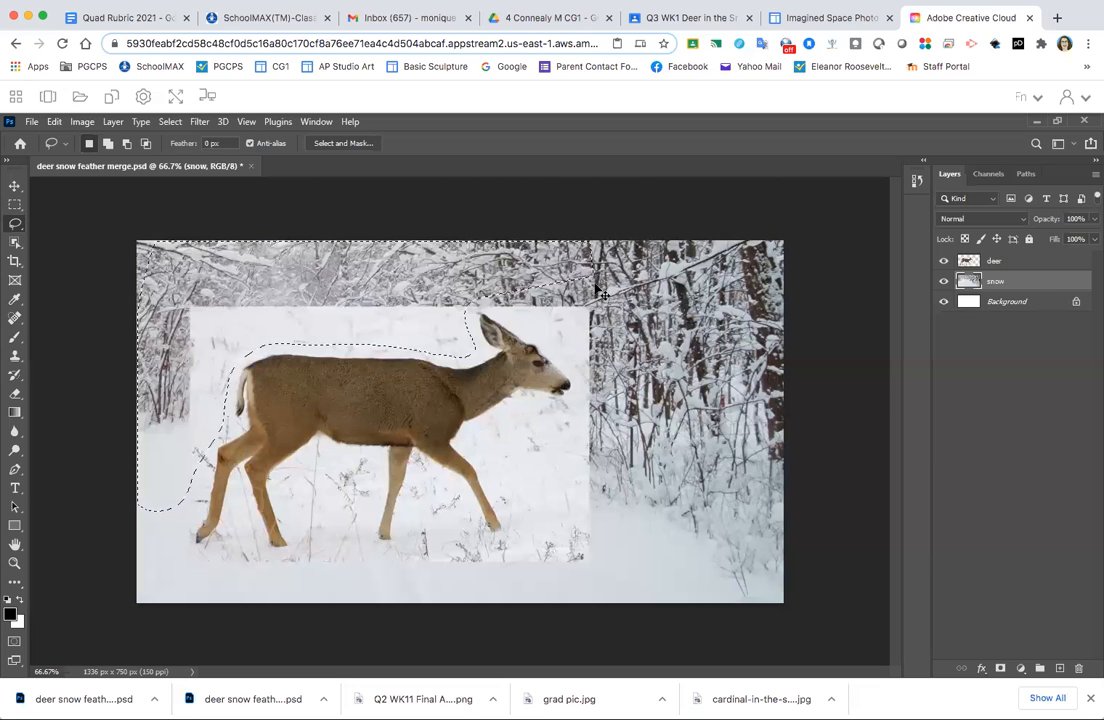
pyautogui.click(1045, 261)
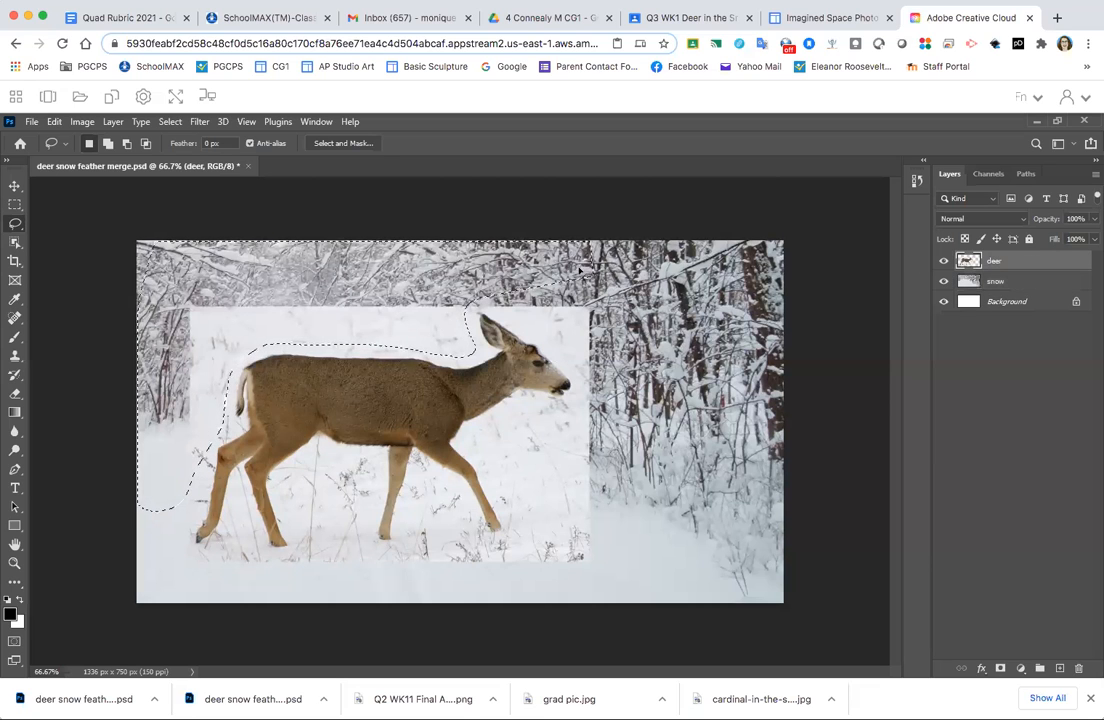
pyautogui.press('Delete')
pyautogui.click(612, 276)
# - Lasso and delete the deer layer's background in front of the deer, between its front legs and under its belly
pyautogui.moveTo(514, 322)
pyautogui.mouseDown()
pyautogui.moveTo(577, 398)
pyautogui.moveTo(559, 410)
pyautogui.moveTo(523, 402)
pyautogui.moveTo(470, 437)
pyautogui.moveTo(470, 450)
pyautogui.moveTo(544, 594)
pyautogui.moveTo(640, 574)
pyautogui.moveTo(701, 470)
pyautogui.moveTo(705, 283)
pyautogui.moveTo(652, 222)
pyautogui.mouseUp()
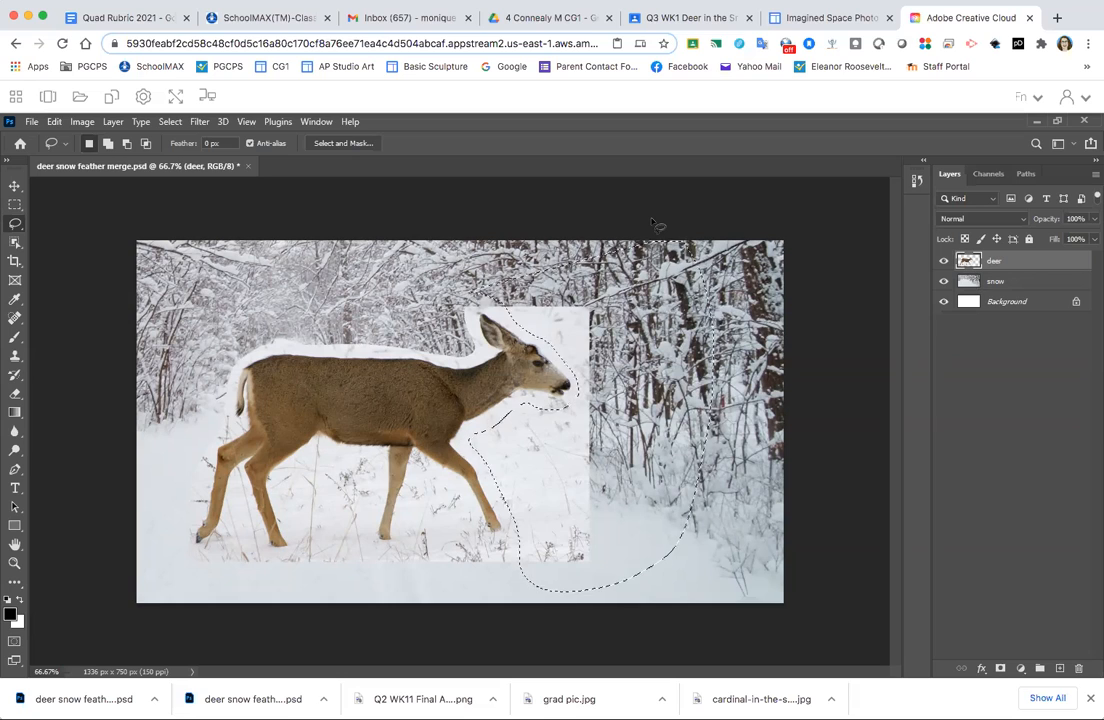
pyautogui.press('BackSpace')
pyautogui.hotkey('ctrl', 'd')
pyautogui.moveTo(522, 540)
pyautogui.mouseDown()
pyautogui.moveTo(476, 551)
pyautogui.moveTo(423, 476)
pyautogui.moveTo(404, 554)
pyautogui.moveTo(412, 580)
pyautogui.moveTo(492, 593)
pyautogui.moveTo(557, 581)
pyautogui.mouseUp()
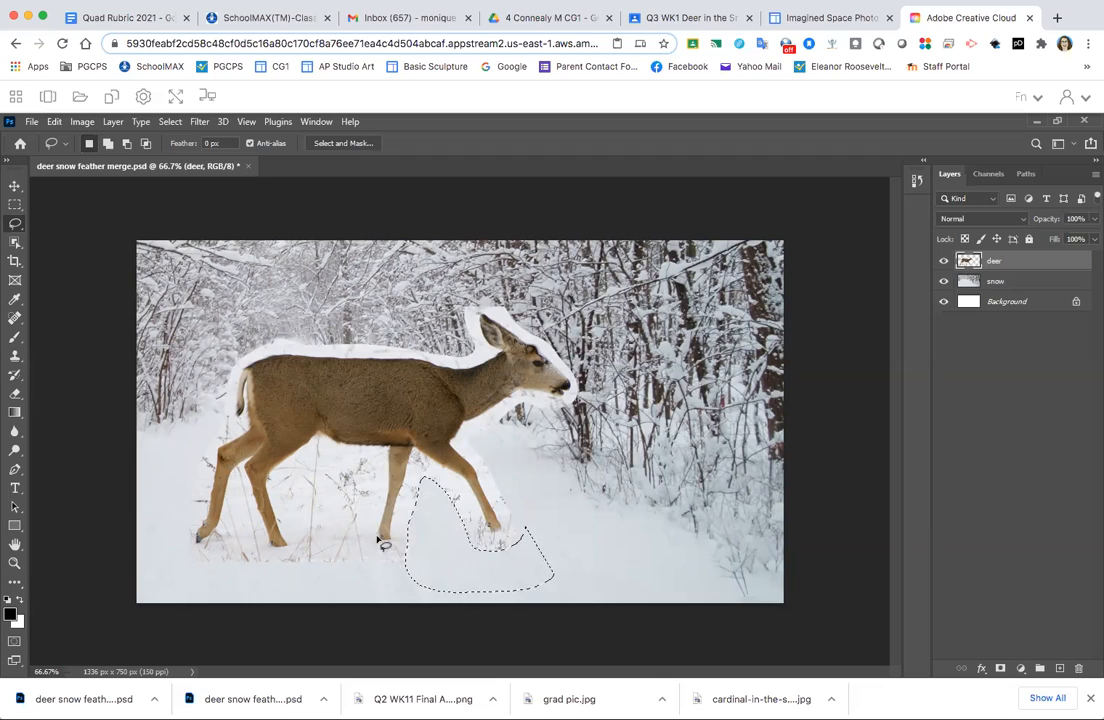
pyautogui.moveTo(362, 567)
pyautogui.mouseDown()
pyautogui.moveTo(359, 486)
pyautogui.moveTo(314, 475)
pyautogui.moveTo(300, 491)
pyautogui.moveTo(308, 566)
pyautogui.moveTo(352, 596)
pyautogui.mouseUp()
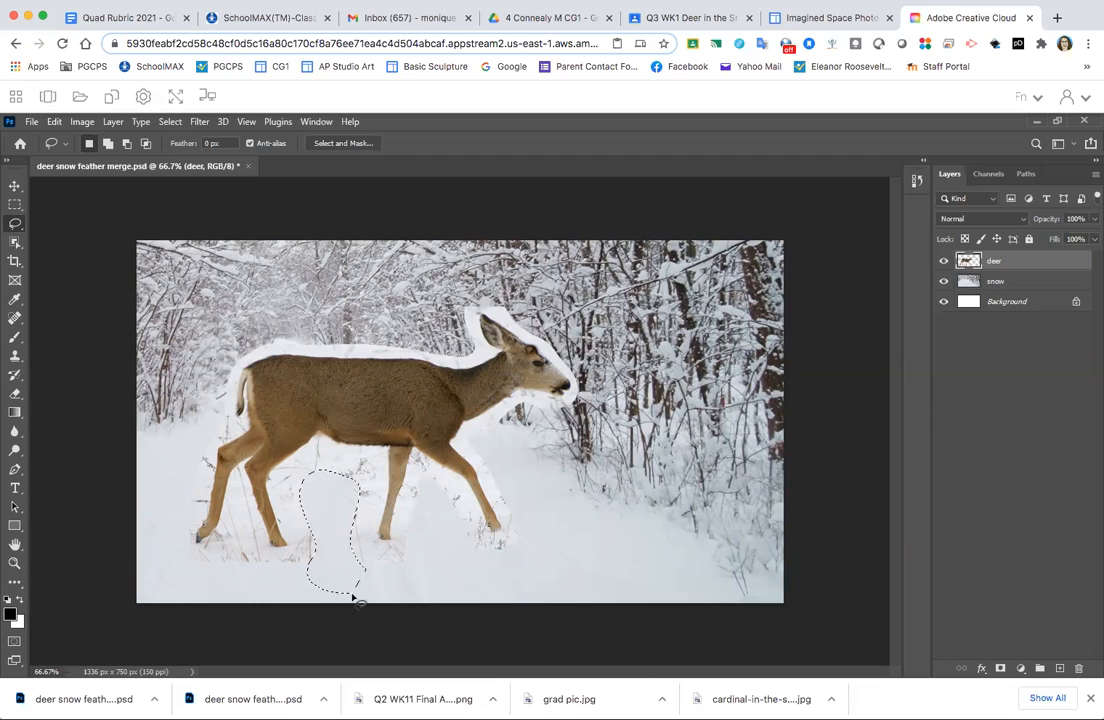
pyautogui.click(540, 483)
# - Move the cut-out deer over the snowy path and scale it down to about 60%
pyautogui.click(15, 187)
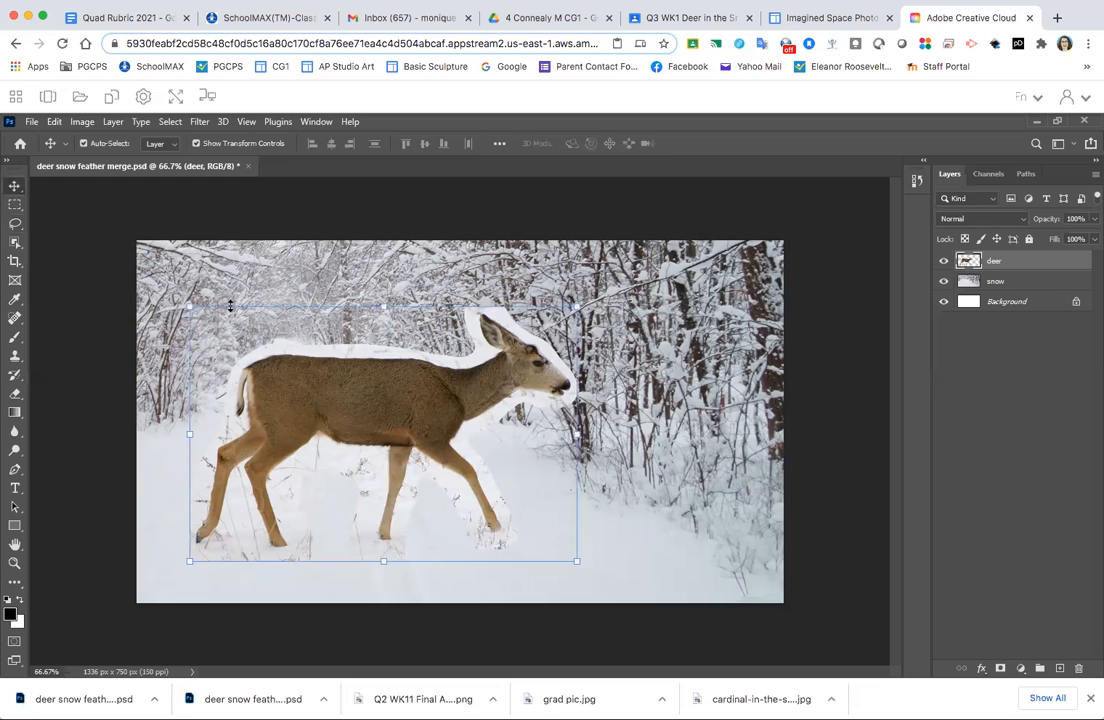
pyautogui.moveTo(287, 402); pyautogui.dragTo(440, 449)
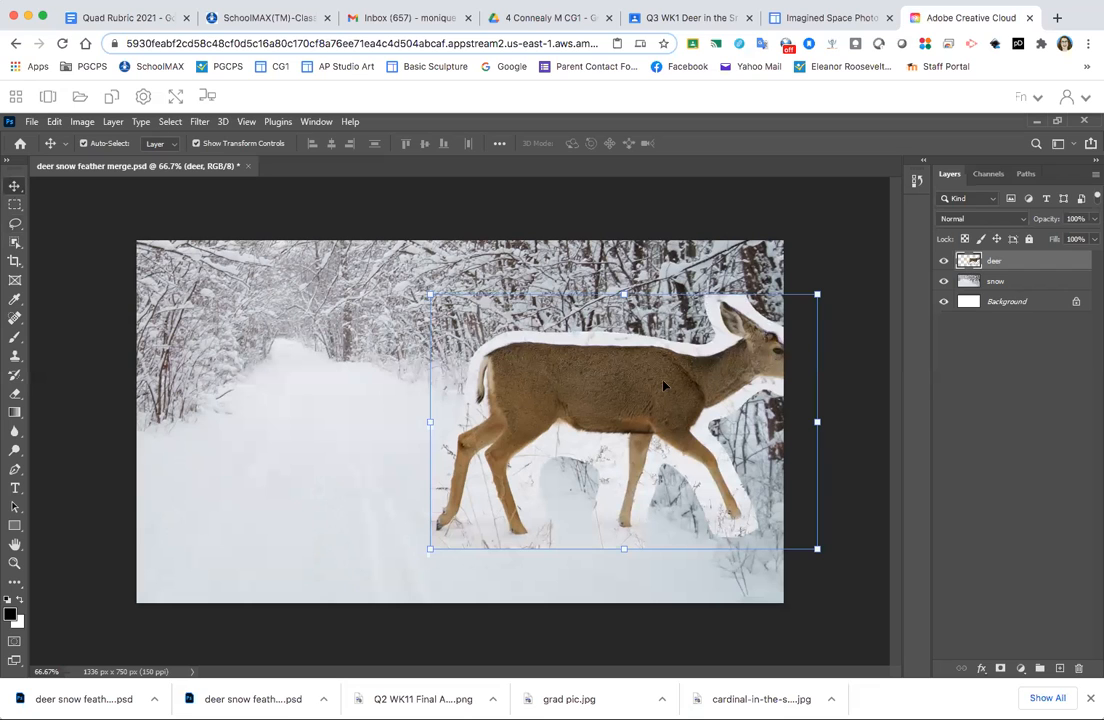
pyautogui.moveTo(664, 386); pyautogui.dragTo(421, 384)
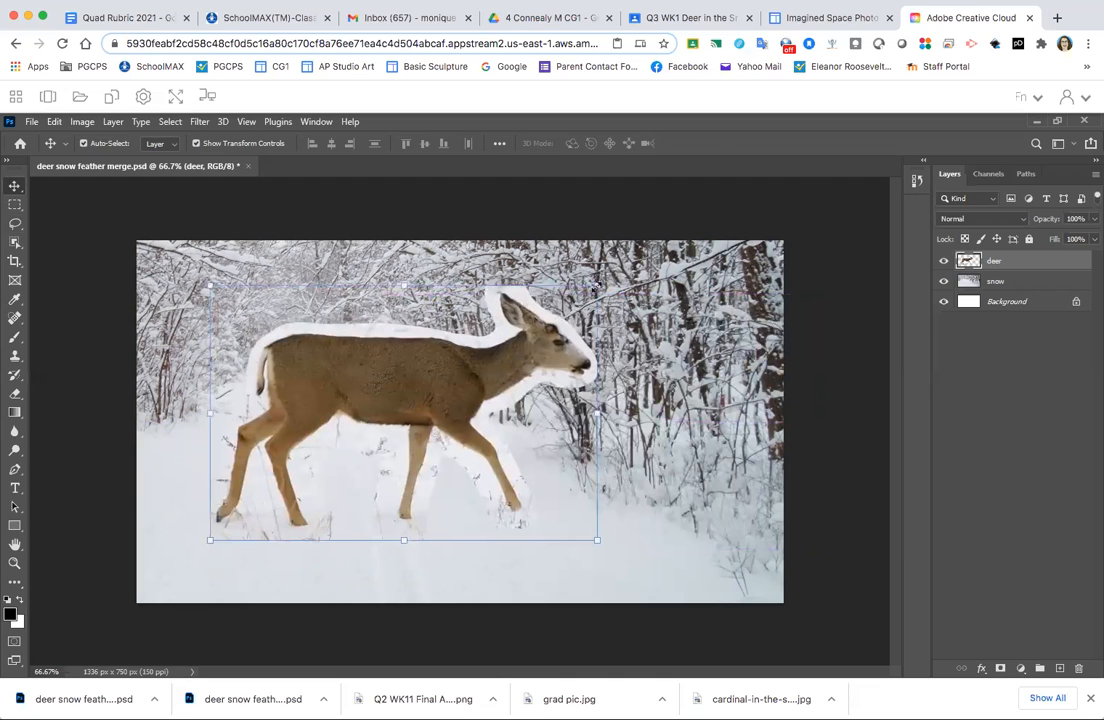
pyautogui.moveTo(593, 286); pyautogui.dragTo(414, 346)
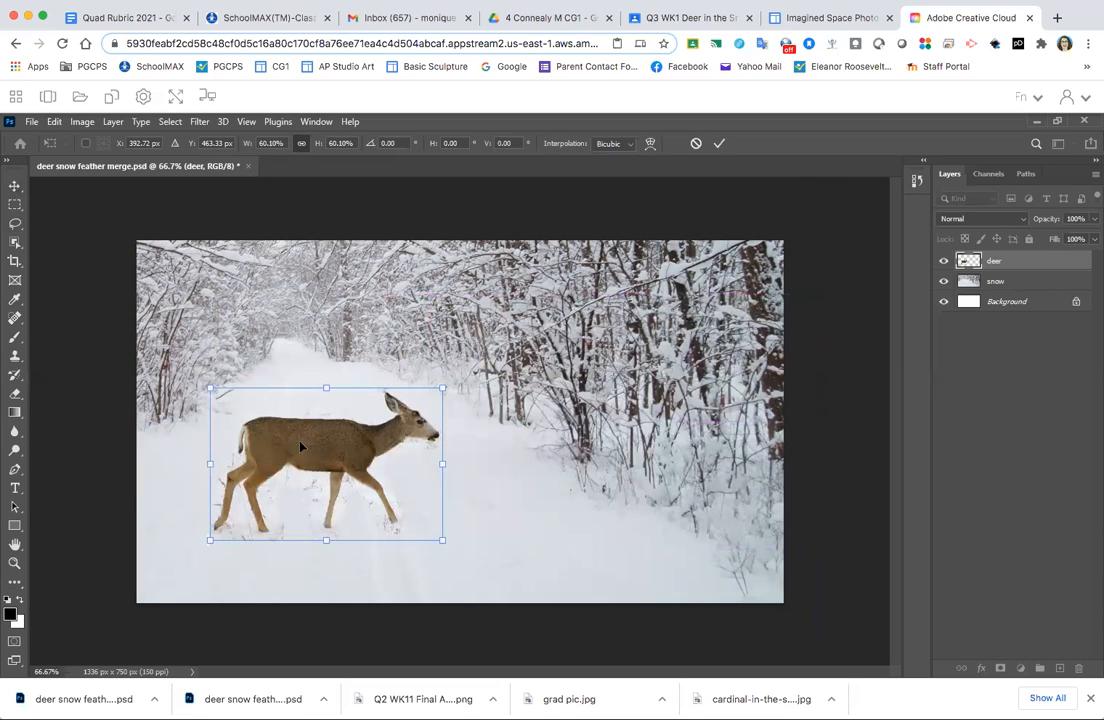
pyautogui.click(22, 188)
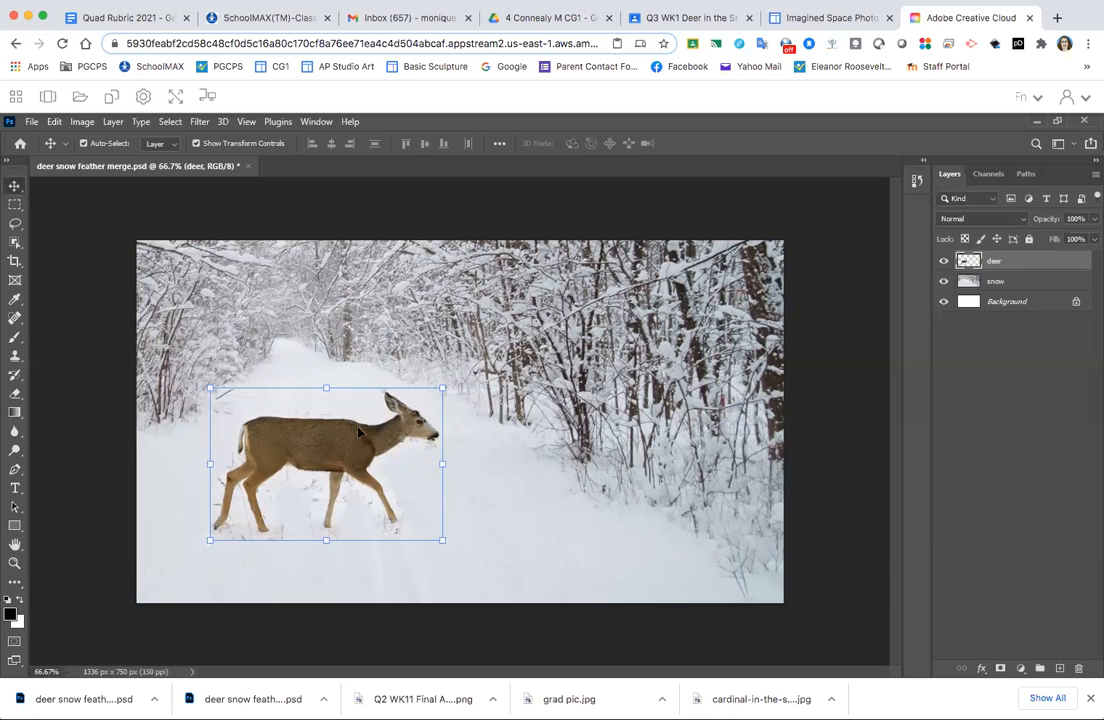
# - Enlarge the deer to about 138% and place it near the middle of the scene, facing the trees
pyautogui.moveTo(336, 449); pyautogui.dragTo(274, 503)
pyautogui.moveTo(400, 440); pyautogui.dragTo(468, 398)
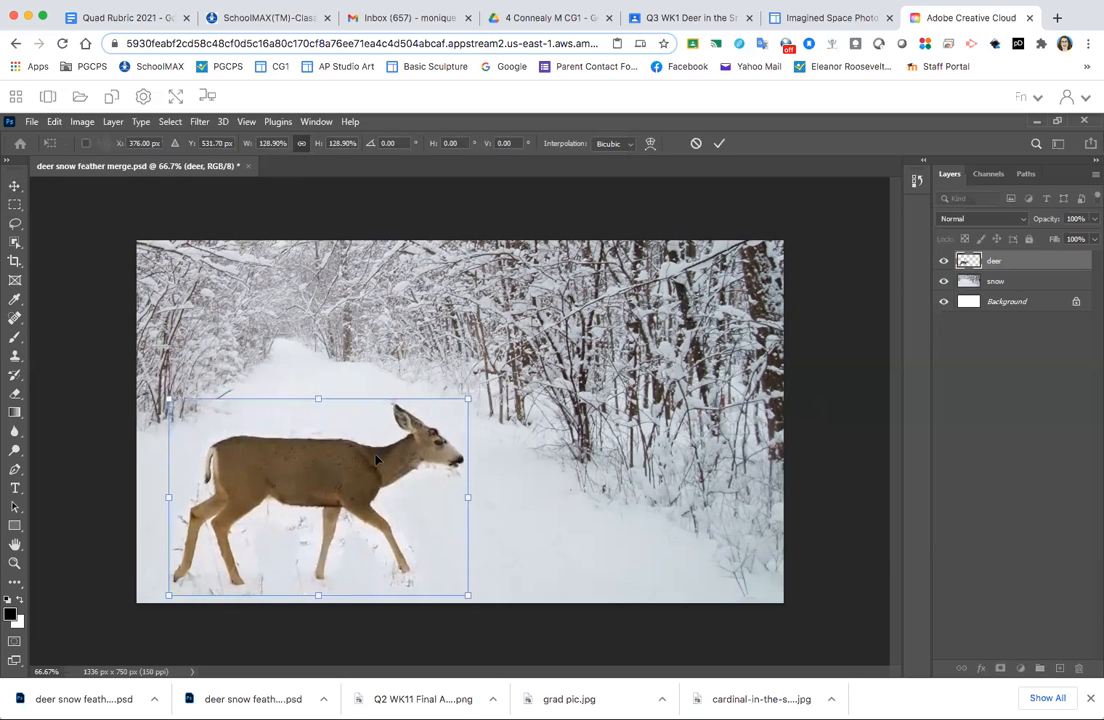
pyautogui.moveTo(326, 468); pyautogui.dragTo(443, 410)
pyautogui.moveTo(590, 521)
pyautogui.mouseDown()
pyautogui.moveTo(621, 540)
pyautogui.moveTo(609, 533)
pyautogui.mouseUp()
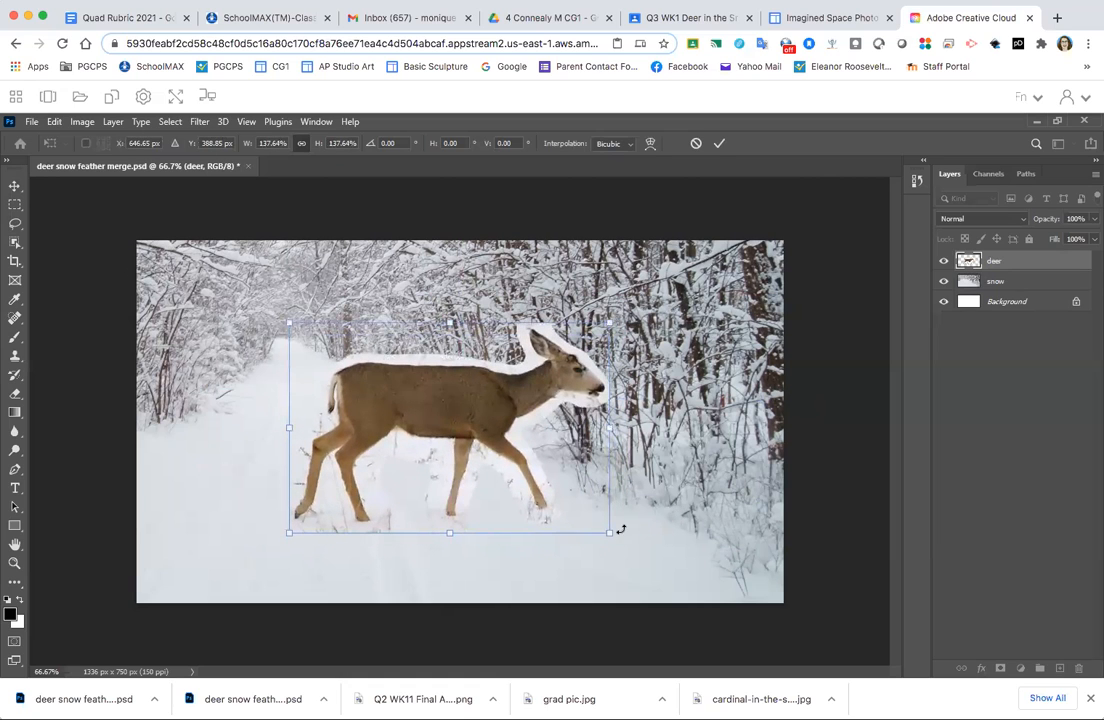
pyautogui.moveTo(462, 420)
pyautogui.mouseDown()
pyautogui.moveTo(486, 438)
pyautogui.moveTo(473, 432)
pyautogui.mouseUp()
pyautogui.press('Return')
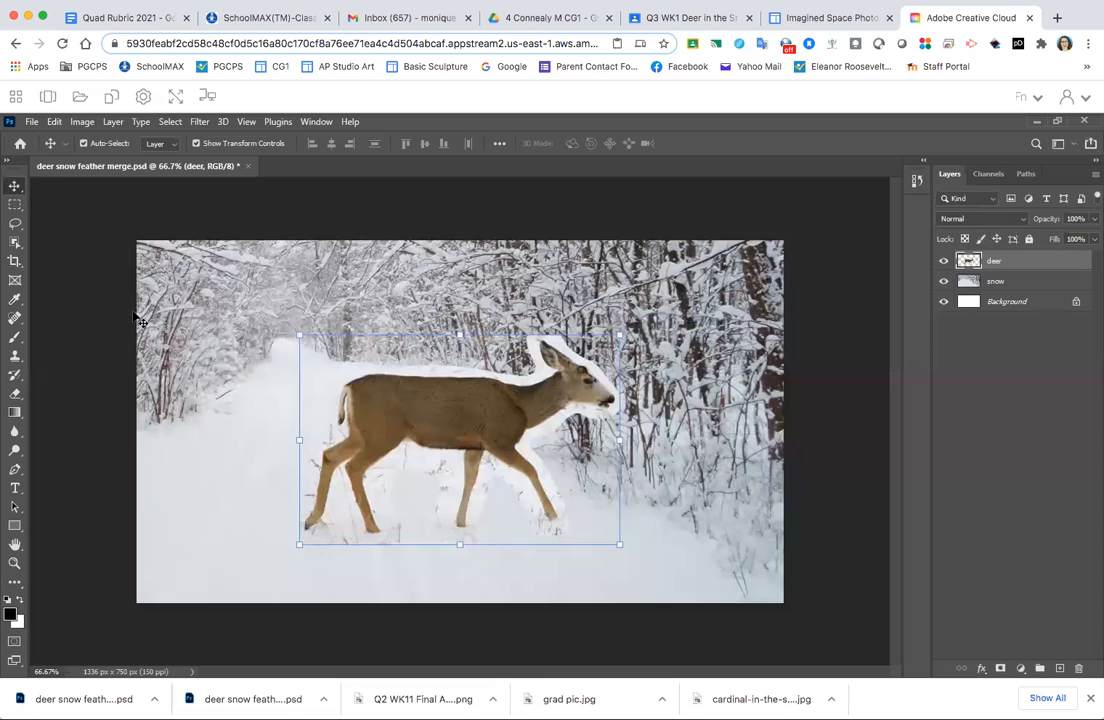
# - Shift the deer layer's midtone Color Balance slightly toward cyan to match the snow scene
pyautogui.click(14, 225)
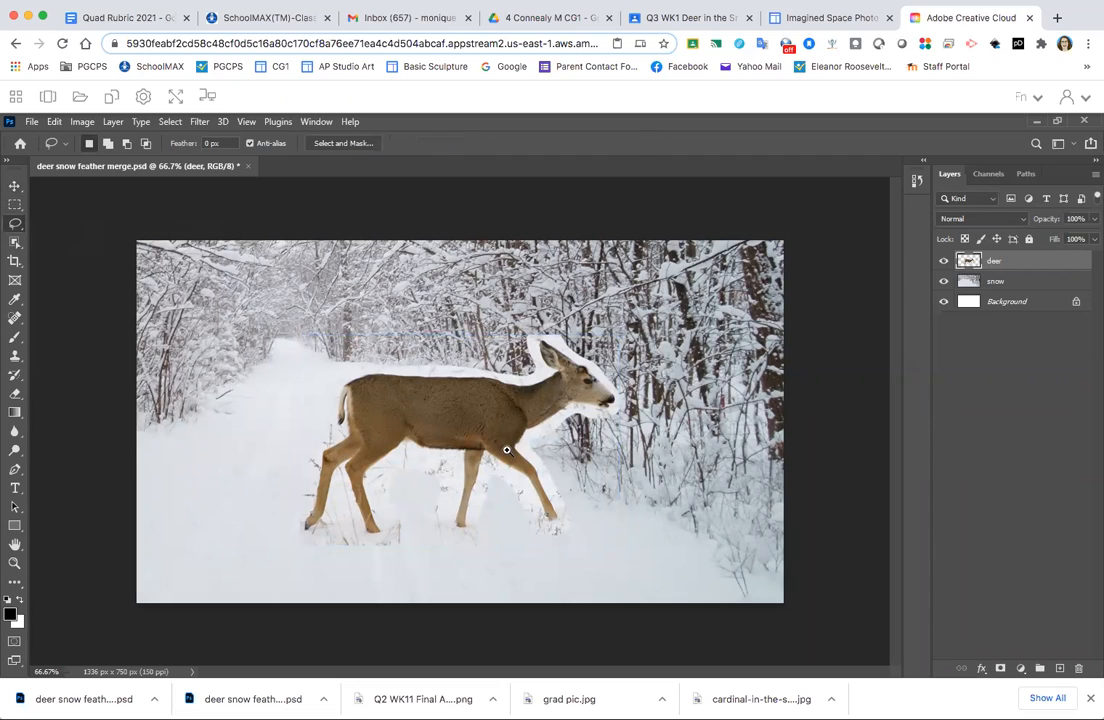
pyautogui.scroll(5, 470, 438)
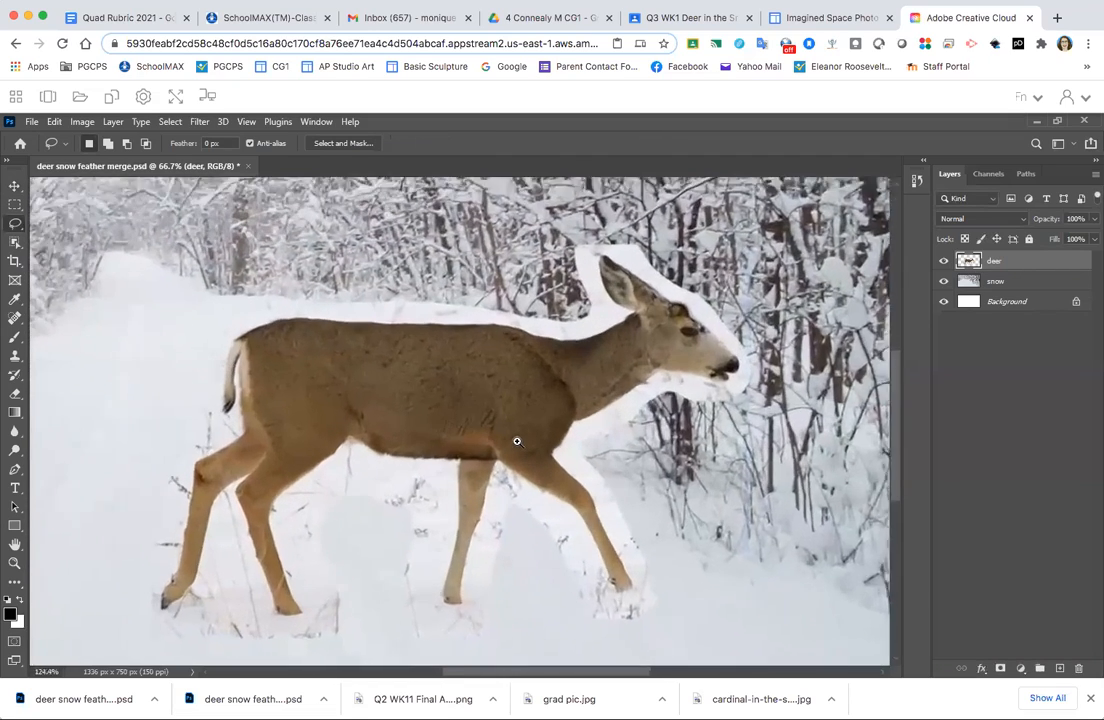
pyautogui.scroll(-2, 514, 440)
pyautogui.scroll(-2, 493, 424)
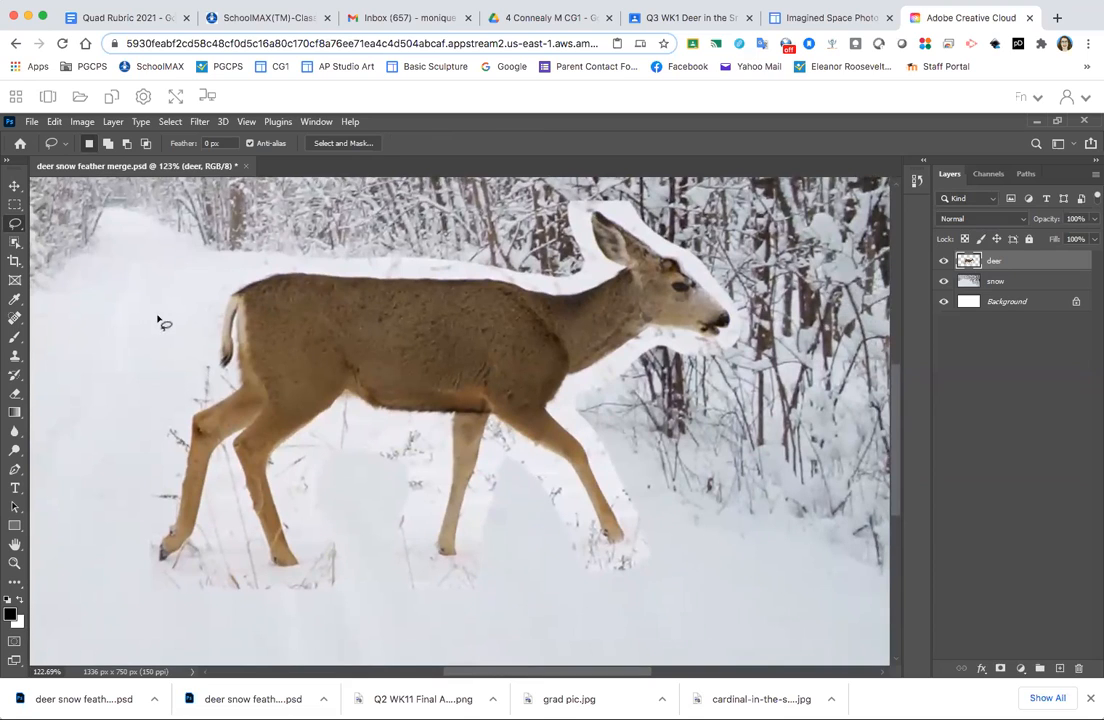
pyautogui.click(83, 122)
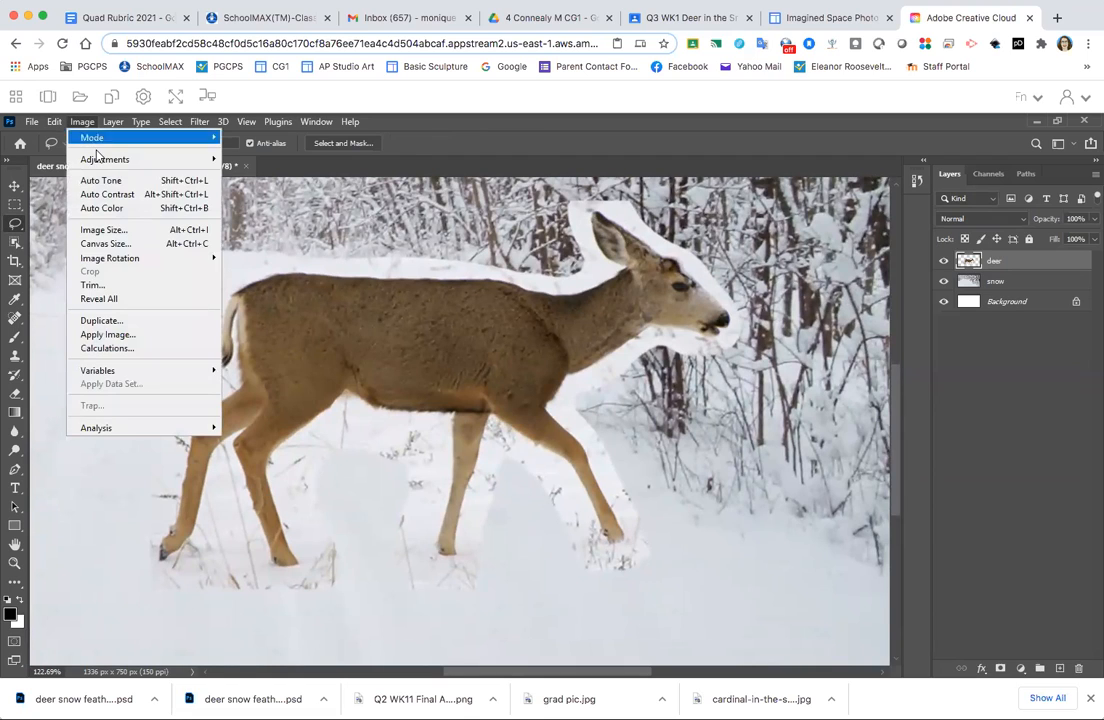
pyautogui.moveTo(102, 162)
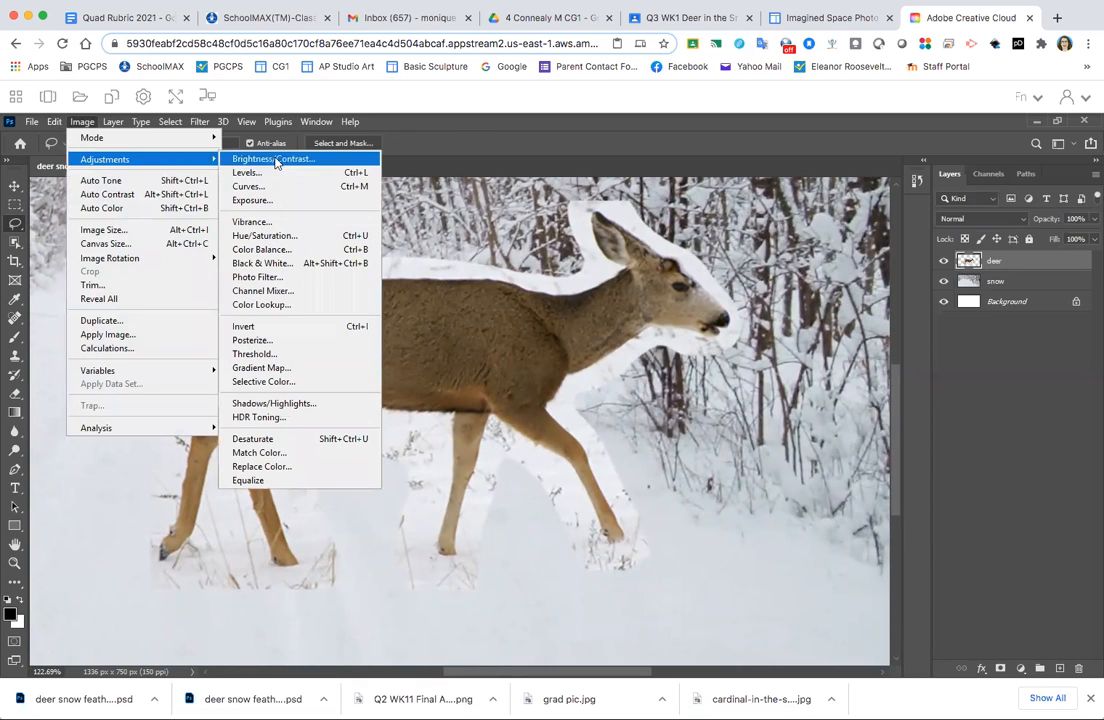
pyautogui.click(275, 256)
pyautogui.moveTo(706, 365); pyautogui.dragTo(788, 361)
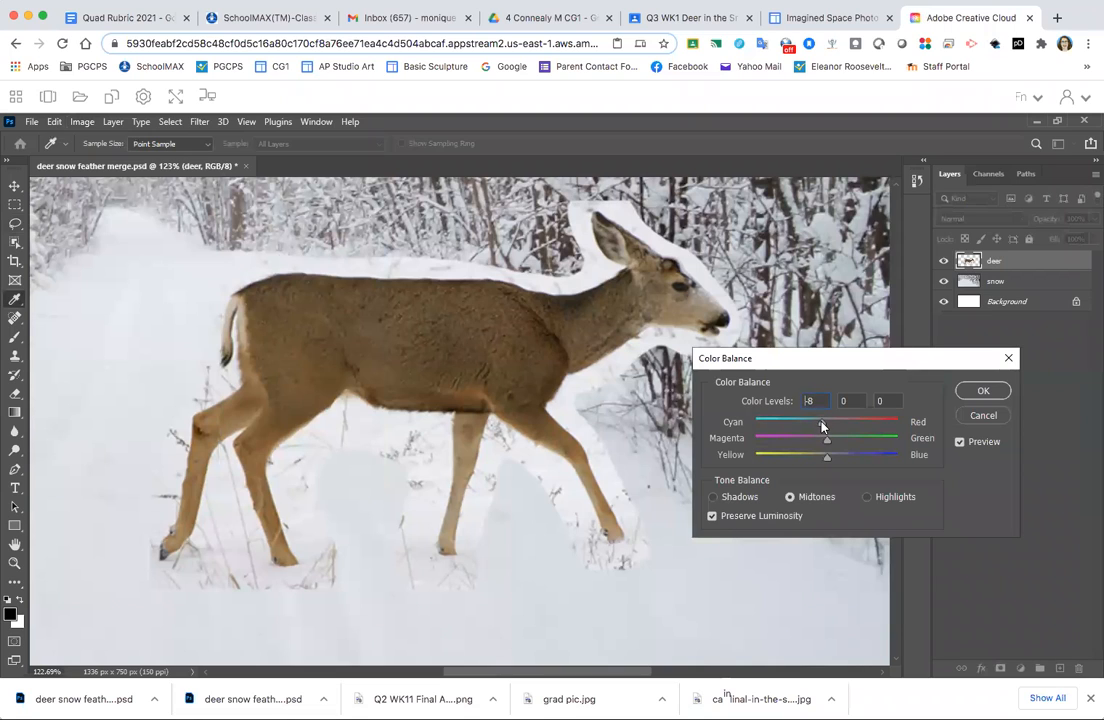
pyautogui.moveTo(819, 426); pyautogui.dragTo(818, 426)
pyautogui.click(984, 393)
pyautogui.press('l')
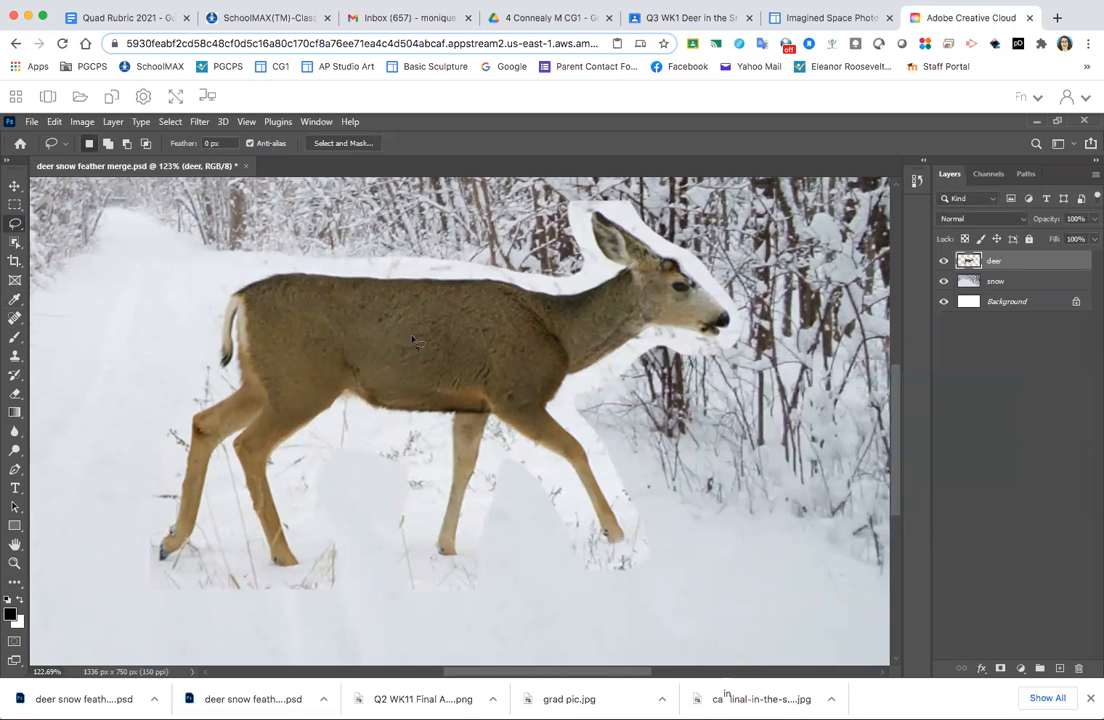
# - Try lowering the deer layer's brightness to -6 with Brightness/Contrast
pyautogui.click(80, 121)
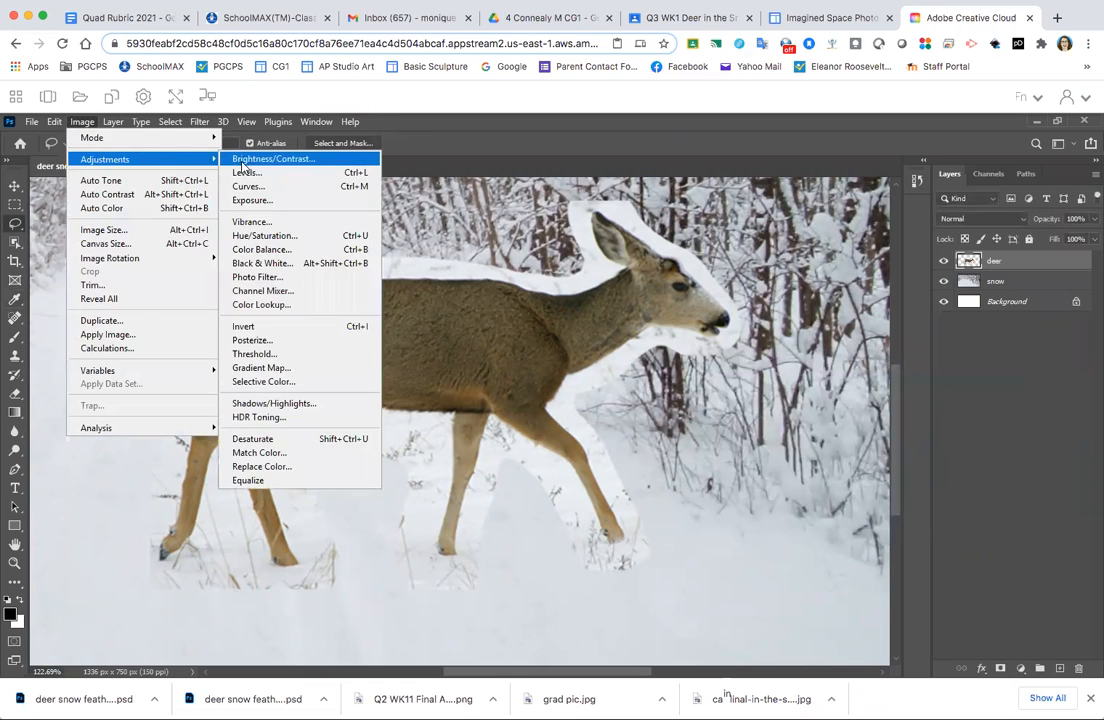
pyautogui.click(250, 160)
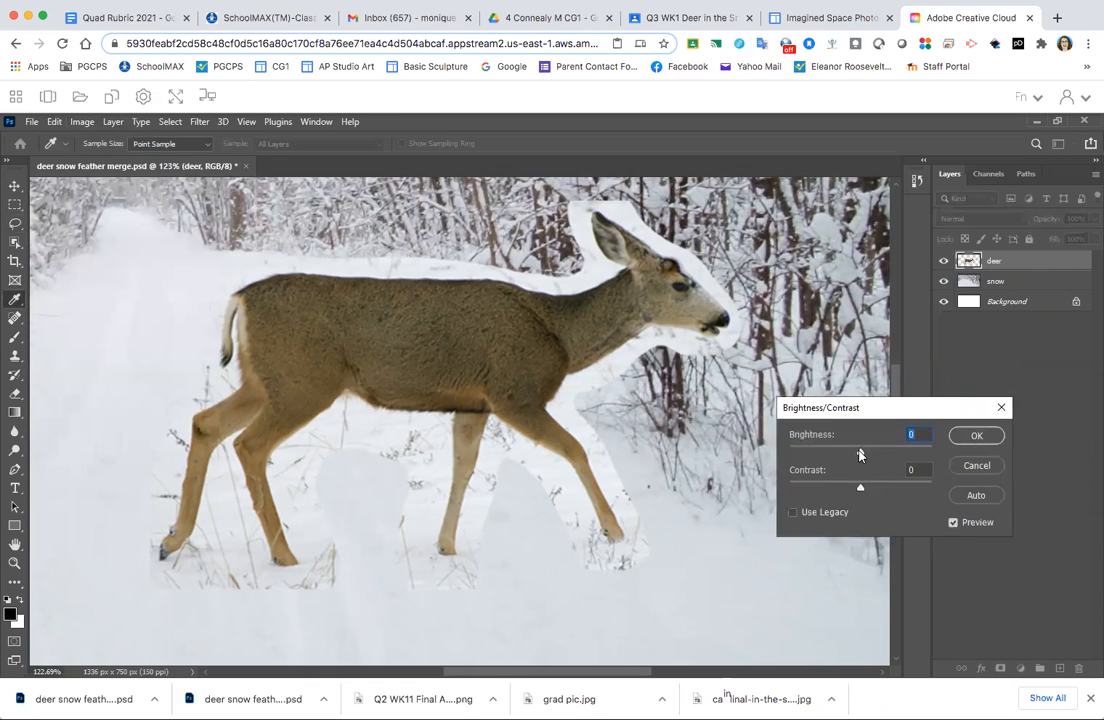
pyautogui.moveTo(859, 455); pyautogui.dragTo(857, 455)
pyautogui.moveTo(855, 455); pyautogui.dragTo(857, 452)
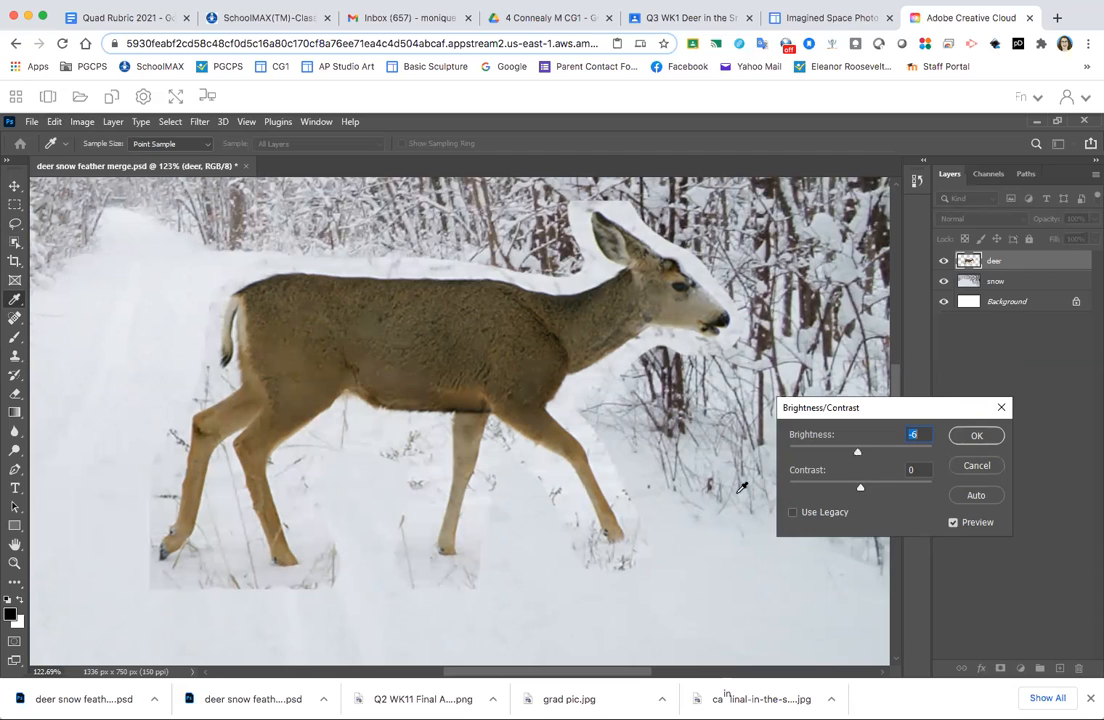
pyautogui.click(977, 467)
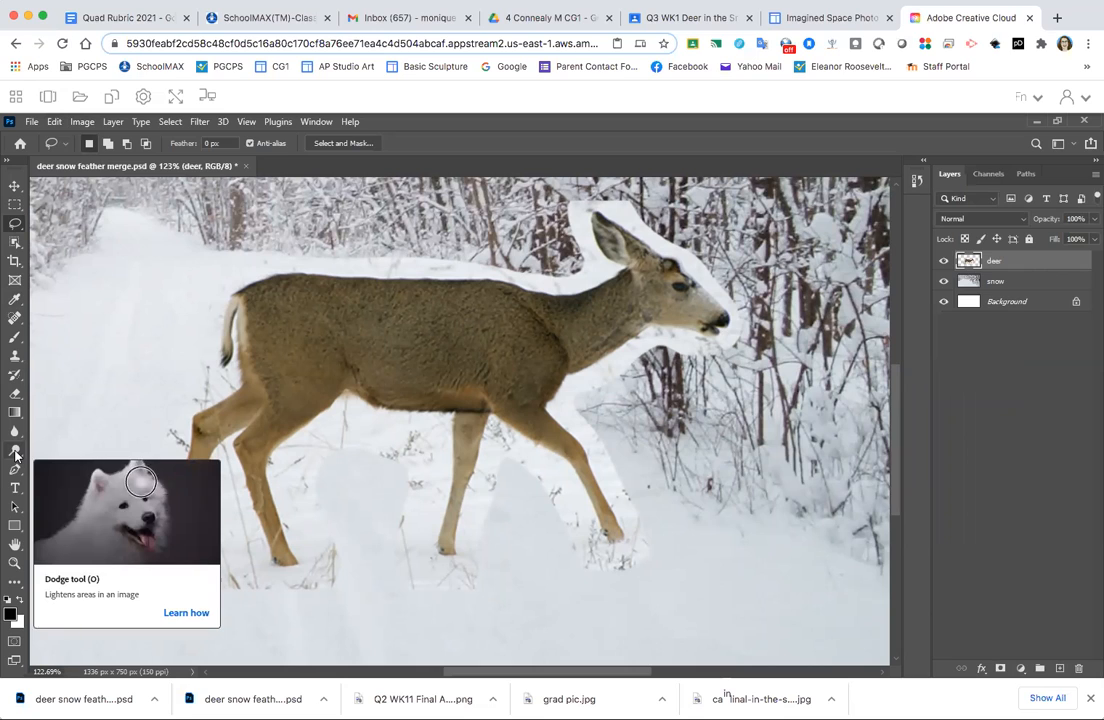
# - Darken the pale snow around the deer's front leg using the Burn tool at 14% exposure
pyautogui.moveTo(15, 455); pyautogui.dragTo(15, 455)
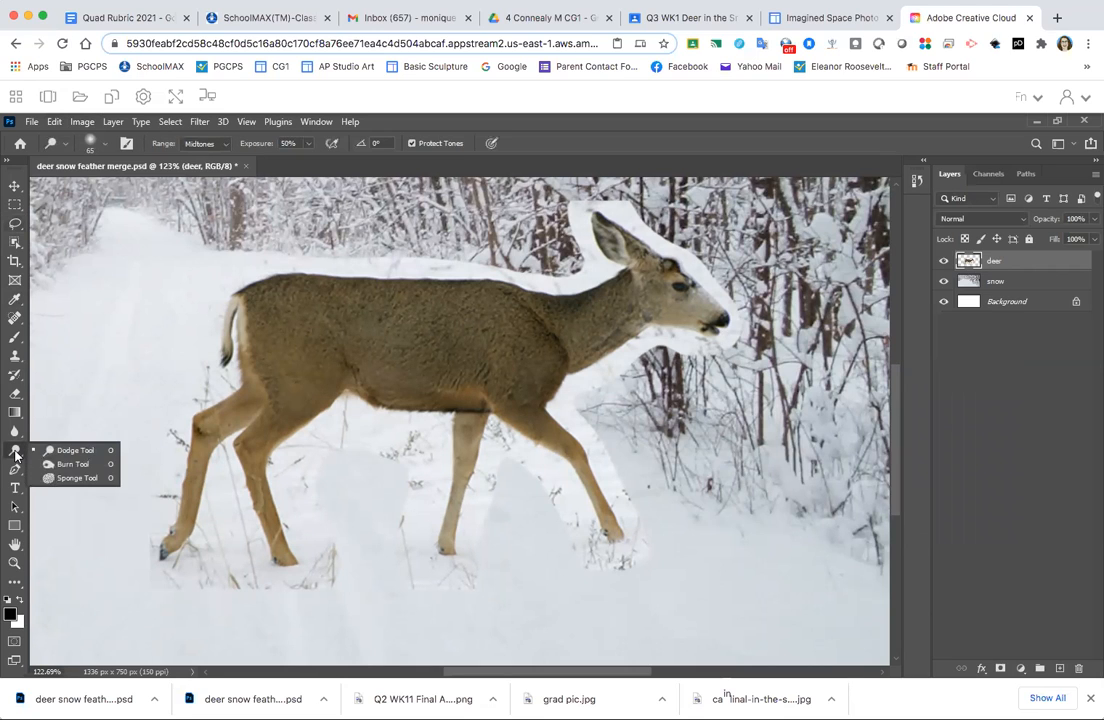
pyautogui.click(83, 468)
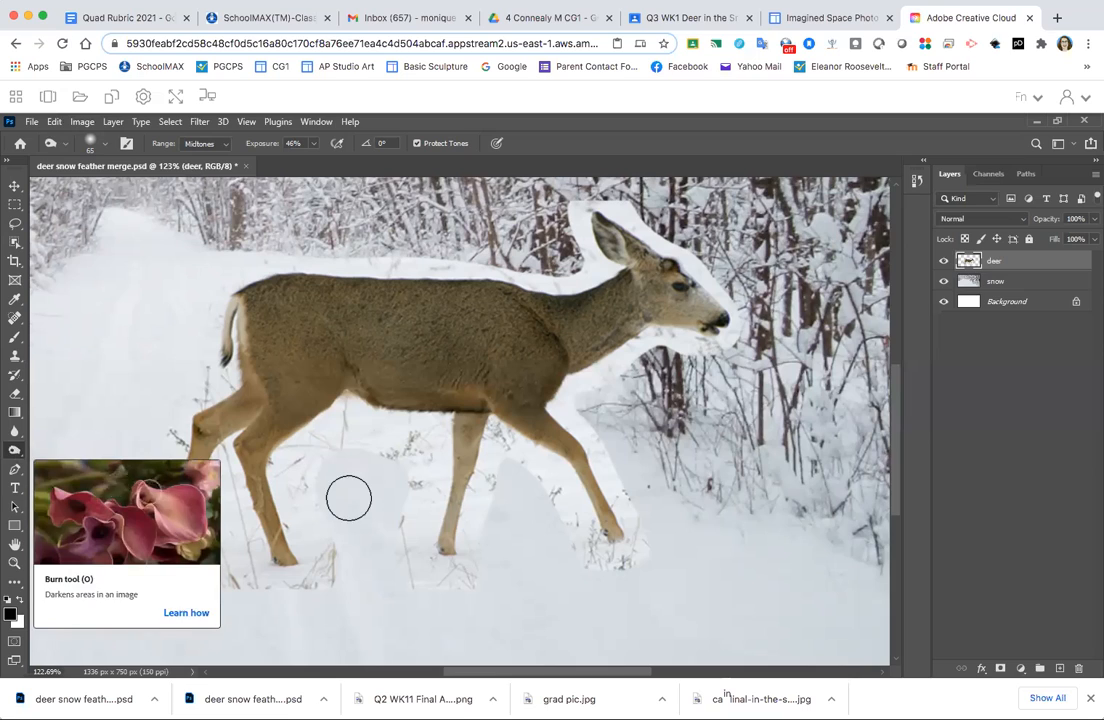
pyautogui.rightClick(15, 452)
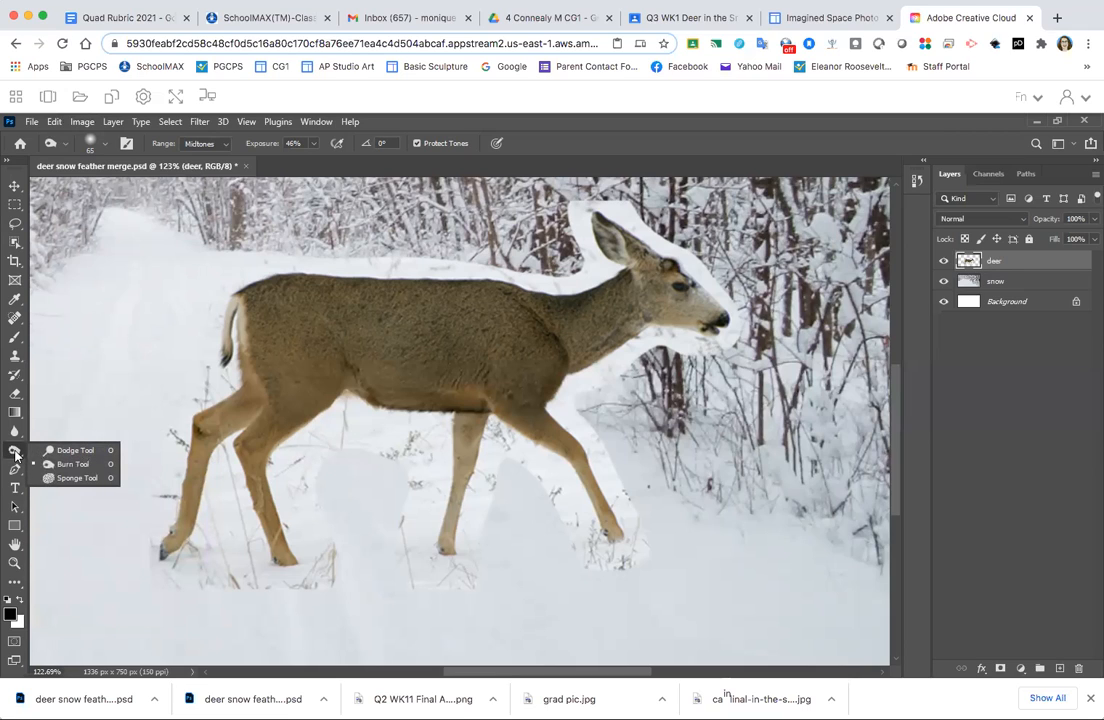
pyautogui.click(50, 463)
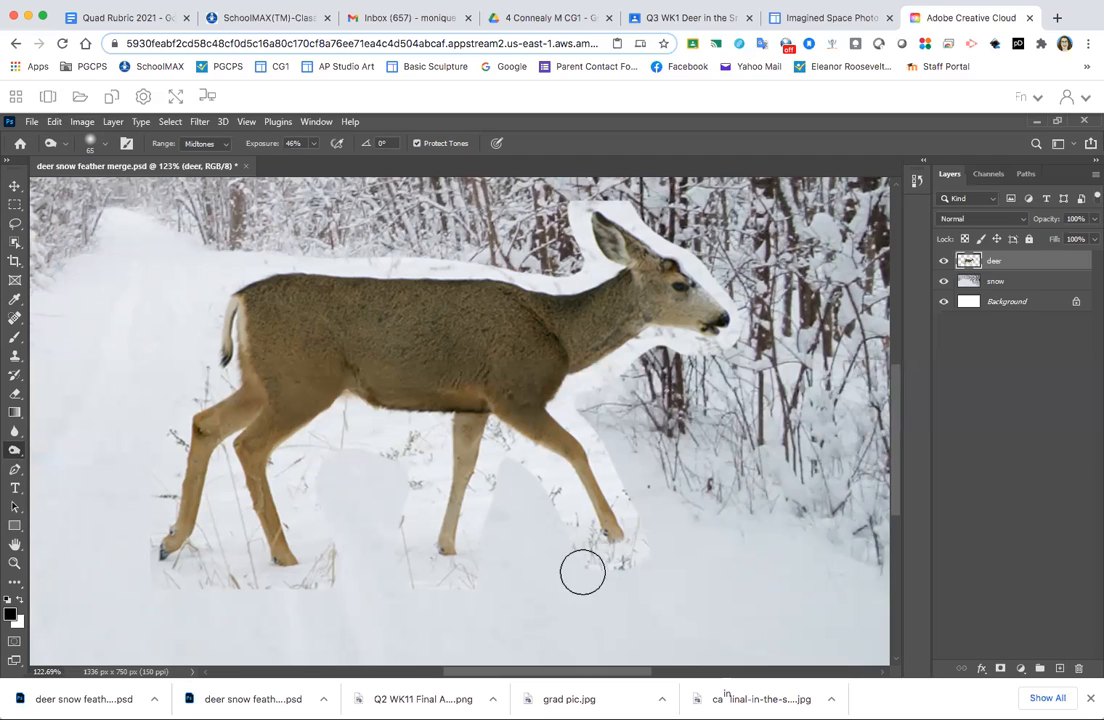
pyautogui.moveTo(563, 491)
pyautogui.mouseDown()
pyautogui.moveTo(591, 530)
pyautogui.moveTo(601, 522)
pyautogui.moveTo(579, 510)
pyautogui.moveTo(667, 549)
pyautogui.mouseUp()
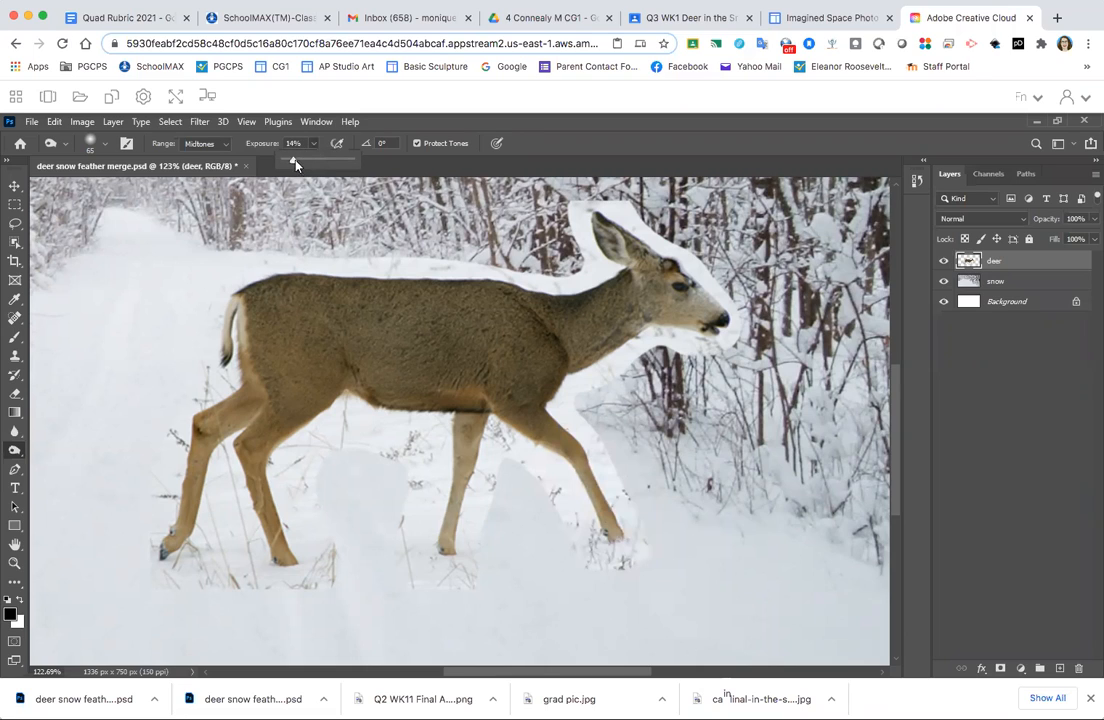
pyautogui.moveTo(296, 162); pyautogui.dragTo(292, 162)
pyautogui.moveTo(632, 509)
pyautogui.mouseDown()
pyautogui.moveTo(631, 550)
pyautogui.moveTo(574, 555)
pyautogui.moveTo(606, 572)
pyautogui.moveTo(633, 565)
pyautogui.moveTo(643, 556)
pyautogui.moveTo(599, 569)
pyautogui.moveTo(643, 552)
pyautogui.moveTo(631, 562)
pyautogui.moveTo(638, 528)
pyautogui.moveTo(710, 617)
pyautogui.moveTo(663, 557)
pyautogui.moveTo(638, 569)
pyautogui.moveTo(651, 549)
pyautogui.moveTo(630, 566)
pyautogui.moveTo(591, 560)
pyautogui.moveTo(683, 624)
pyautogui.moveTo(752, 629)
pyautogui.moveTo(563, 525)
pyautogui.moveTo(572, 532)
pyautogui.moveTo(614, 490)
pyautogui.moveTo(695, 579)
pyautogui.moveTo(603, 441)
pyautogui.mouseUp()
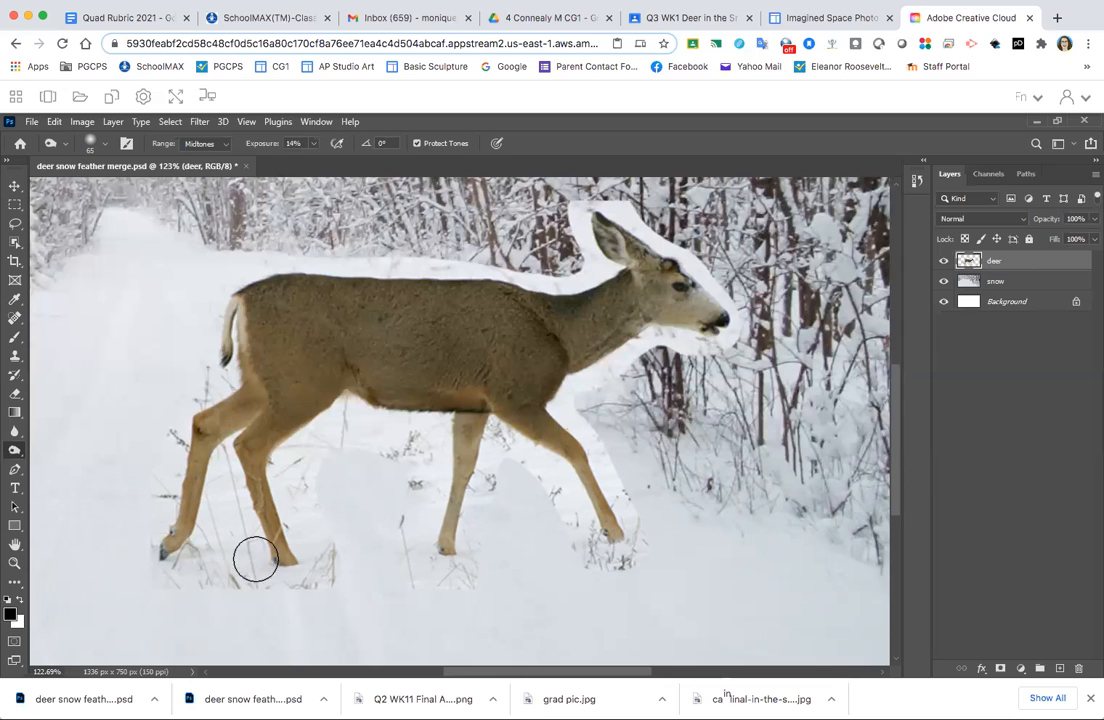
# - Delete the leftover snow patches around the front hoof and lower front leg using Lasso selections with a 5 px feather
pyautogui.click(14, 226)
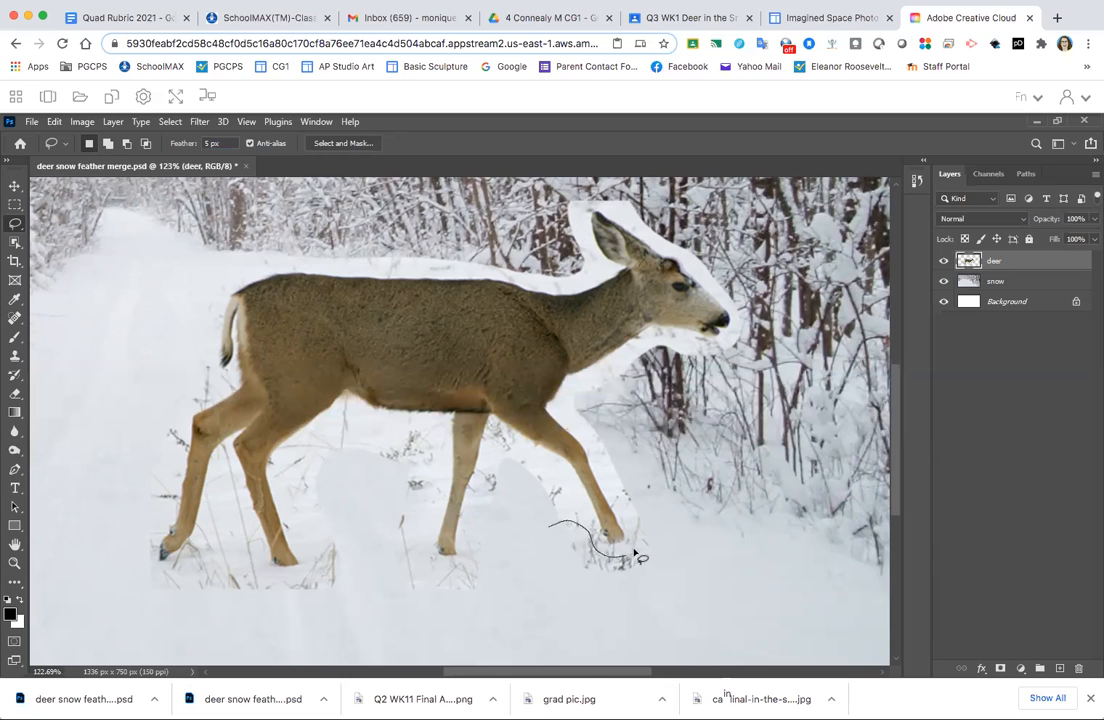
pyautogui.moveTo(710, 559)
pyautogui.mouseDown()
pyautogui.moveTo(694, 610)
pyautogui.moveTo(594, 614)
pyautogui.mouseUp()
pyautogui.click(722, 476)
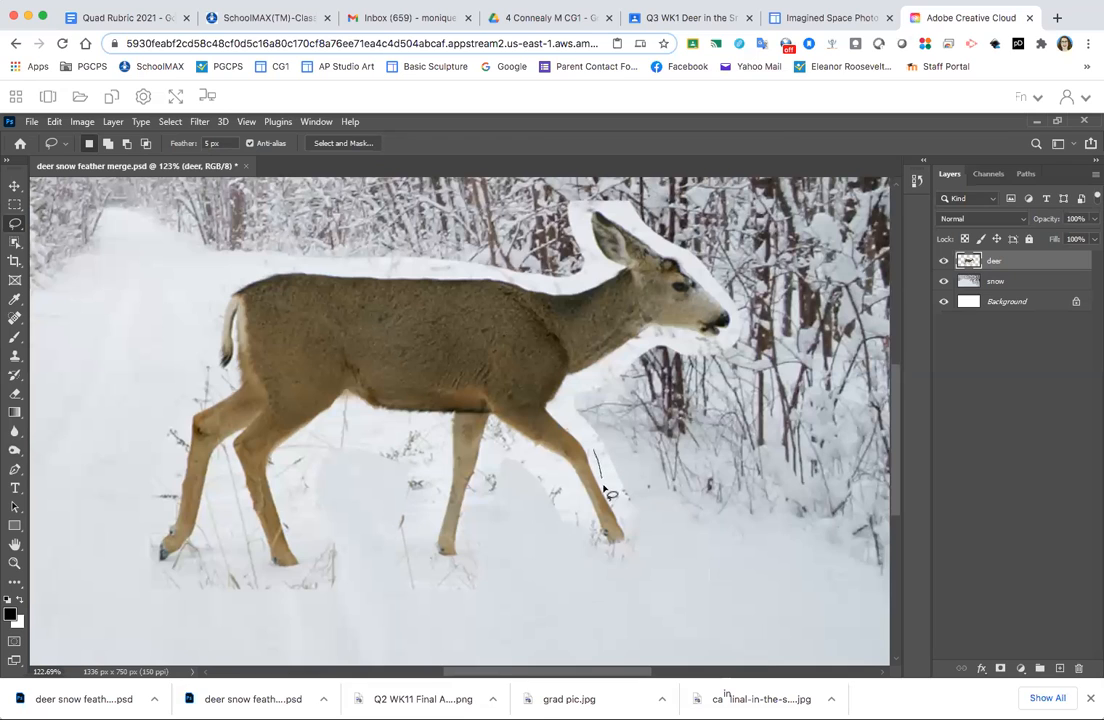
pyautogui.moveTo(636, 533)
pyautogui.mouseDown()
pyautogui.moveTo(668, 522)
pyautogui.moveTo(684, 488)
pyautogui.moveTo(681, 458)
pyautogui.mouseUp()
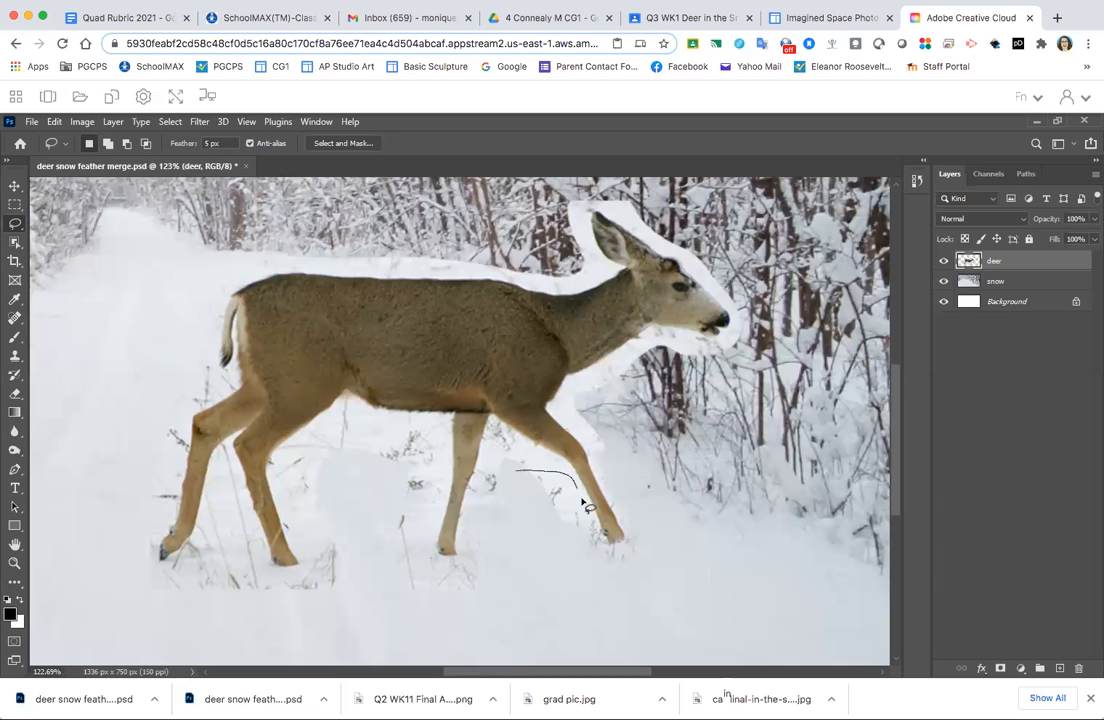
pyautogui.moveTo(590, 568); pyautogui.dragTo(526, 539)
pyautogui.click(690, 532)
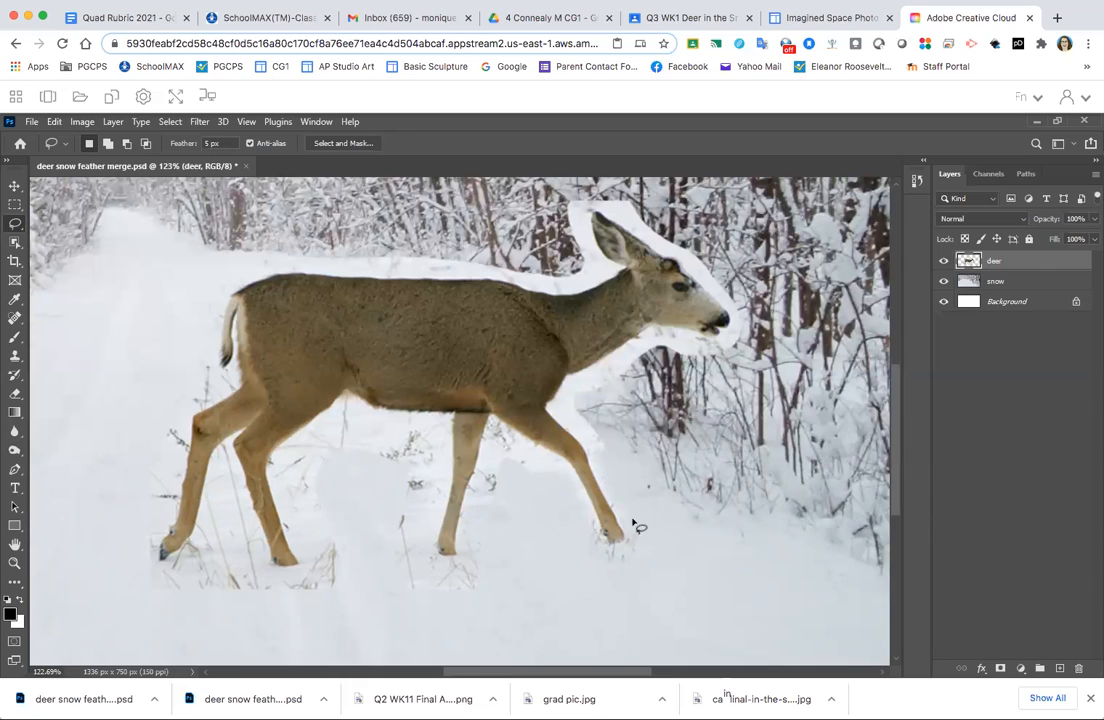
# - Set the Lasso feather to 0 px and delete the leftover snow in front of the upper front leg, following the leg's edge
pyautogui.moveTo(14, 450); pyautogui.dragTo(68, 459)
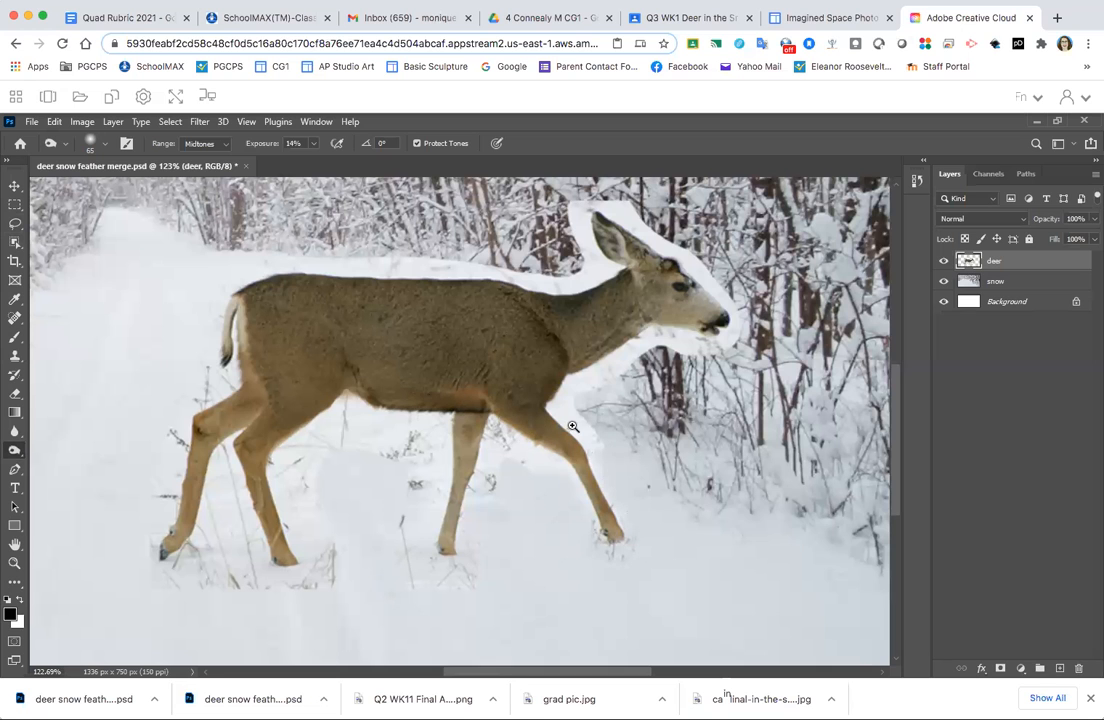
pyautogui.moveTo(585, 429); pyautogui.dragTo(608, 429)
pyautogui.moveTo(607, 381)
pyautogui.mouseDown()
pyautogui.moveTo(567, 439)
pyautogui.moveTo(562, 412)
pyautogui.mouseUp()
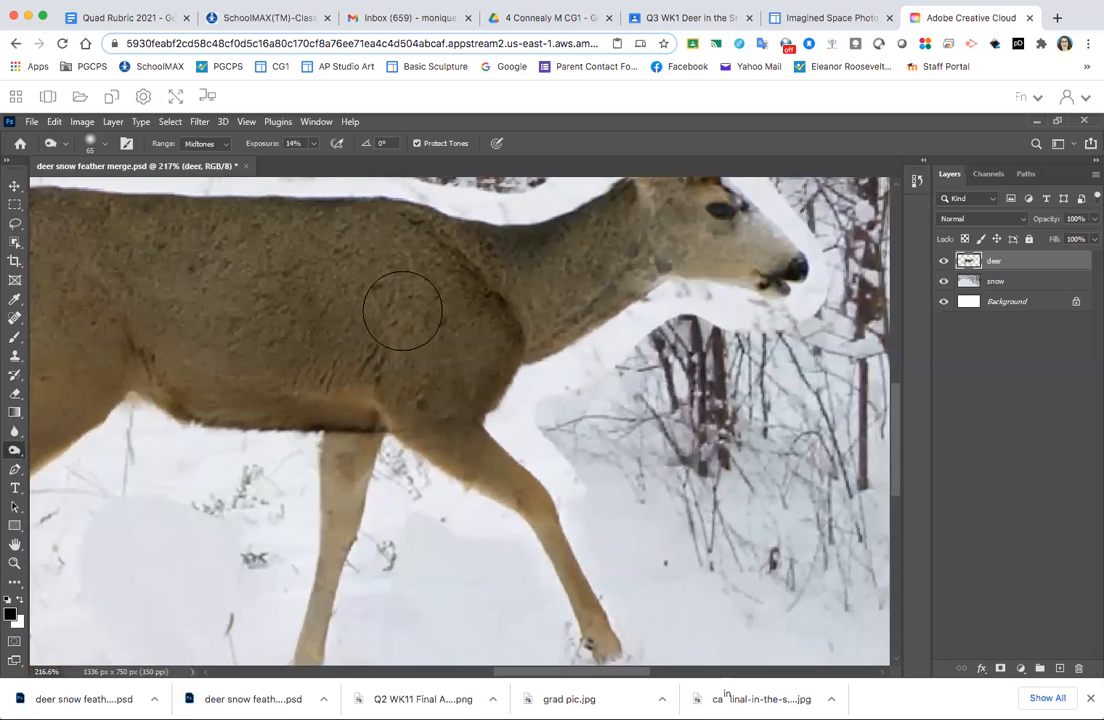
pyautogui.click(13, 226)
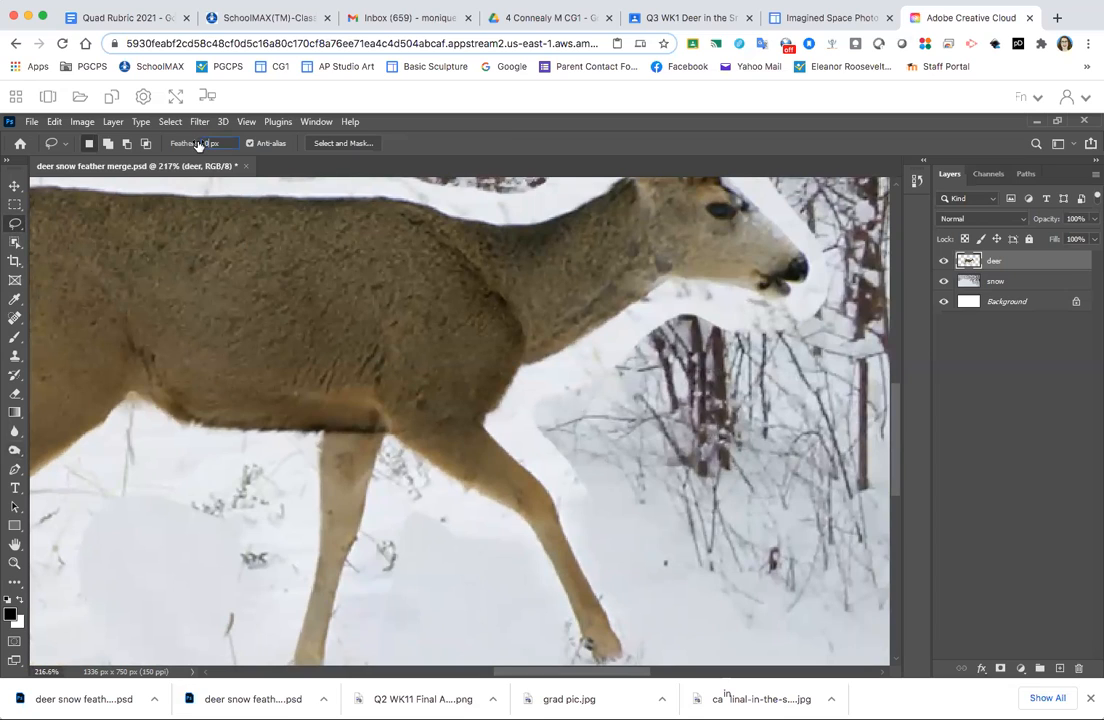
pyautogui.click(538, 427)
pyautogui.moveTo(560, 473); pyautogui.dragTo(594, 481)
pyautogui.moveTo(506, 434)
pyautogui.mouseDown()
pyautogui.moveTo(490, 418)
pyautogui.moveTo(498, 360)
pyautogui.mouseUp()
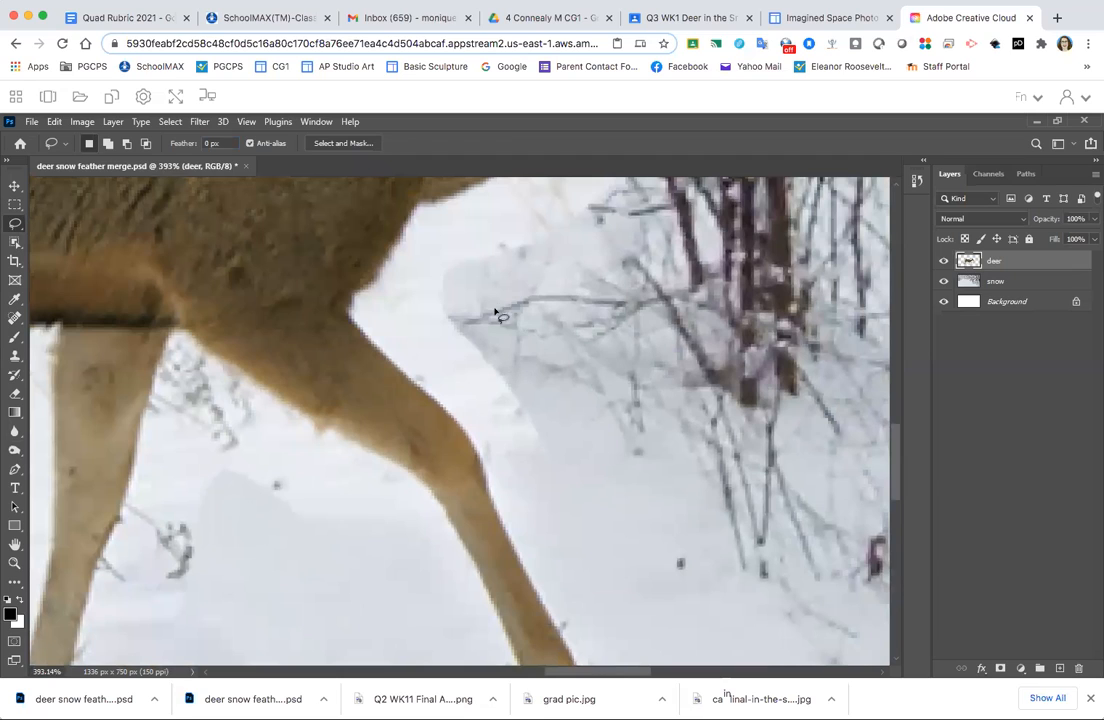
pyautogui.moveTo(510, 288)
pyautogui.mouseDown()
pyautogui.moveTo(427, 328)
pyautogui.moveTo(399, 372)
pyautogui.mouseUp()
pyautogui.moveTo(497, 508)
pyautogui.mouseDown()
pyautogui.moveTo(606, 531)
pyautogui.moveTo(685, 493)
pyautogui.moveTo(712, 417)
pyautogui.moveTo(678, 314)
pyautogui.mouseUp()
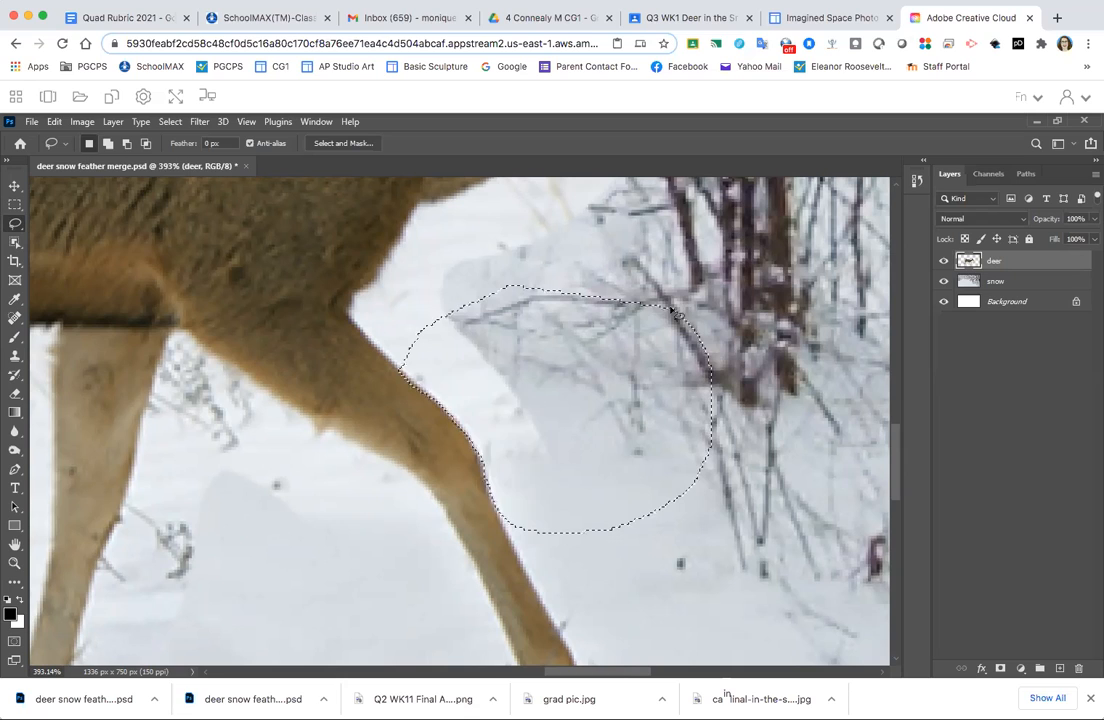
pyautogui.click(746, 340)
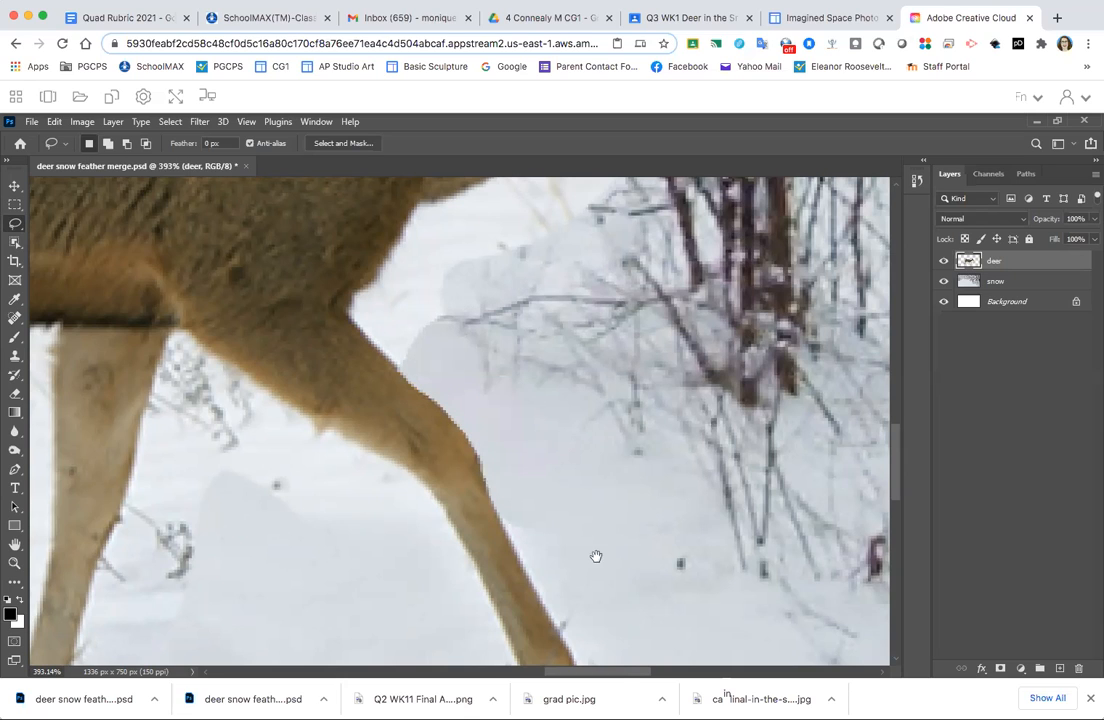
# - Burn the edge of the lower front leg with a 20 px Soft Round brush at 14% exposure
pyautogui.moveTo(572, 525); pyautogui.dragTo(506, 412)
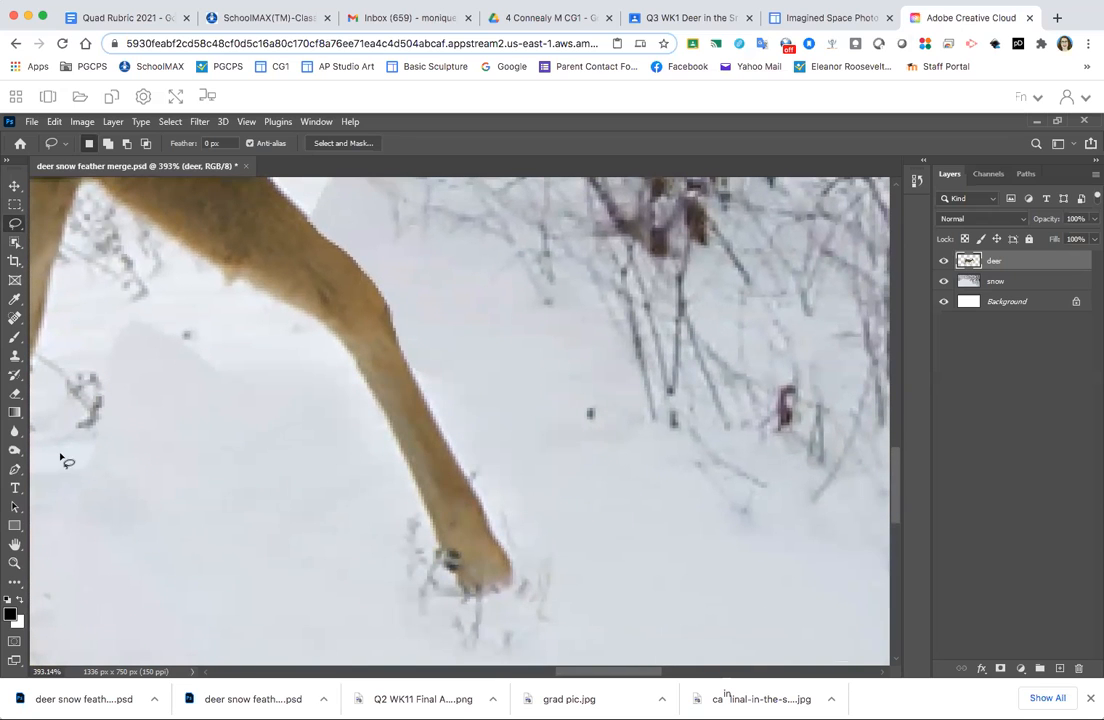
pyautogui.click(14, 434)
pyautogui.click(14, 450)
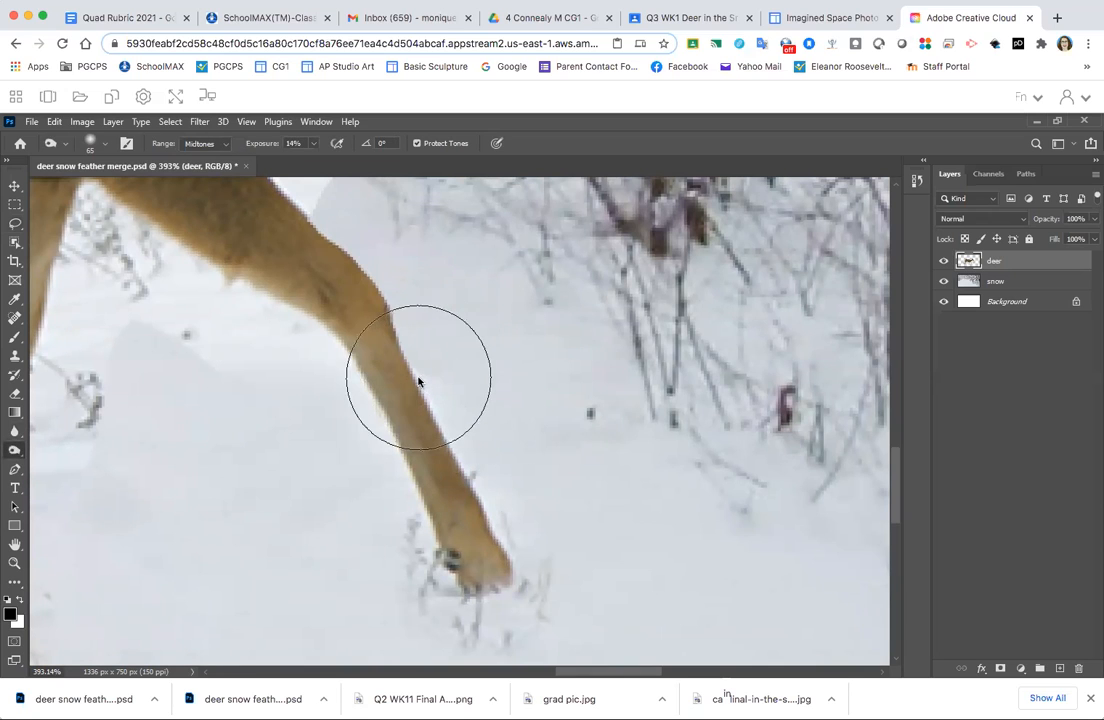
pyautogui.click(104, 146)
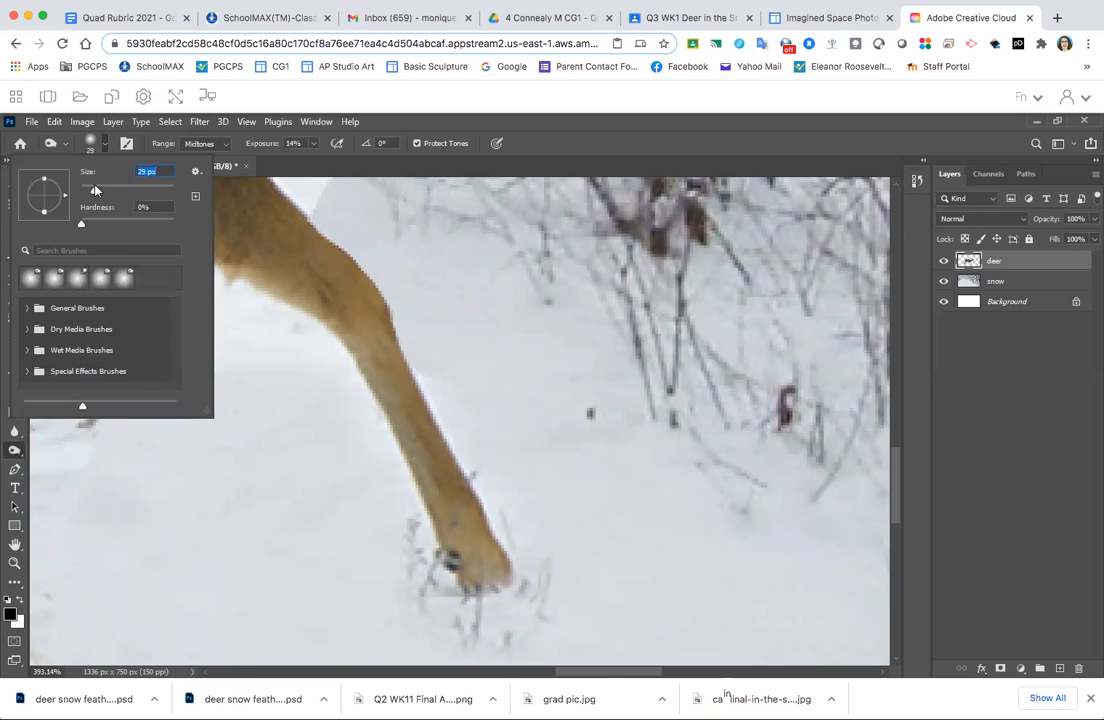
pyautogui.click(90, 142)
pyautogui.click(89, 143)
pyautogui.click(83, 310)
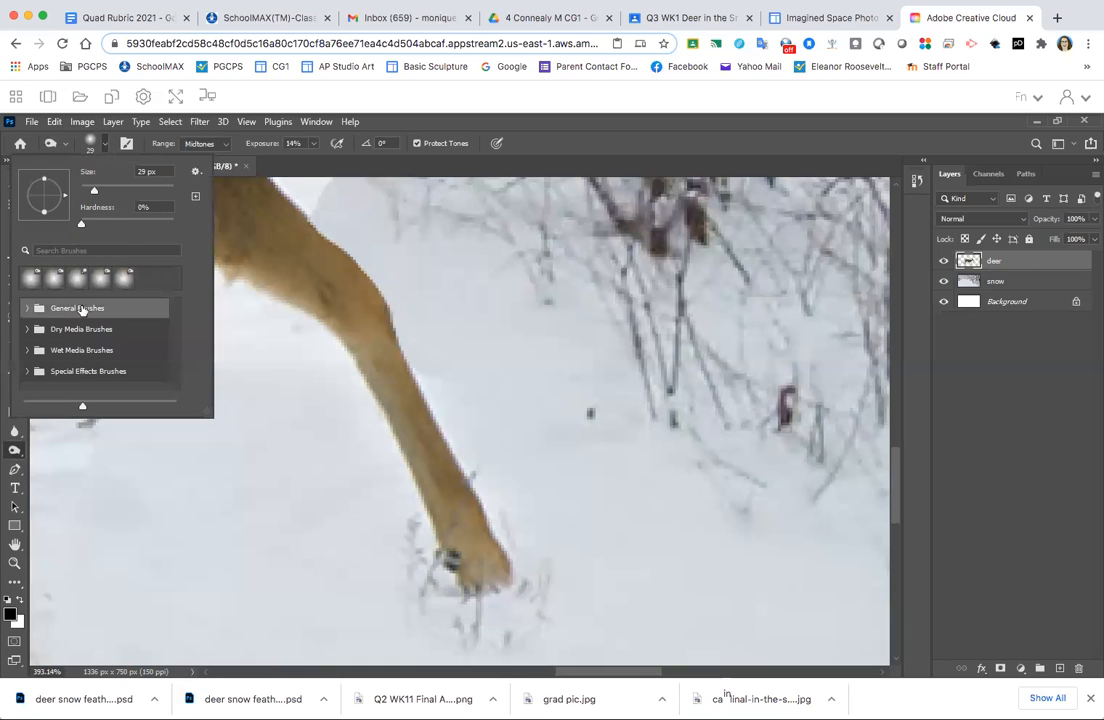
pyautogui.click(28, 310)
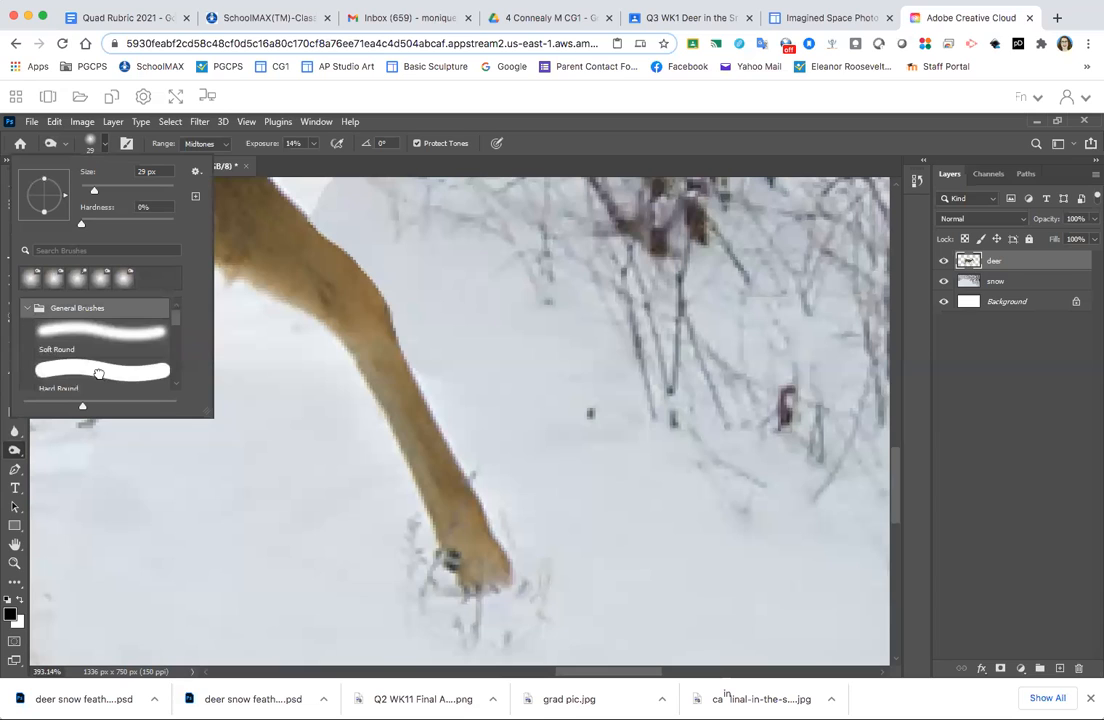
pyautogui.click(99, 373)
pyautogui.click(91, 327)
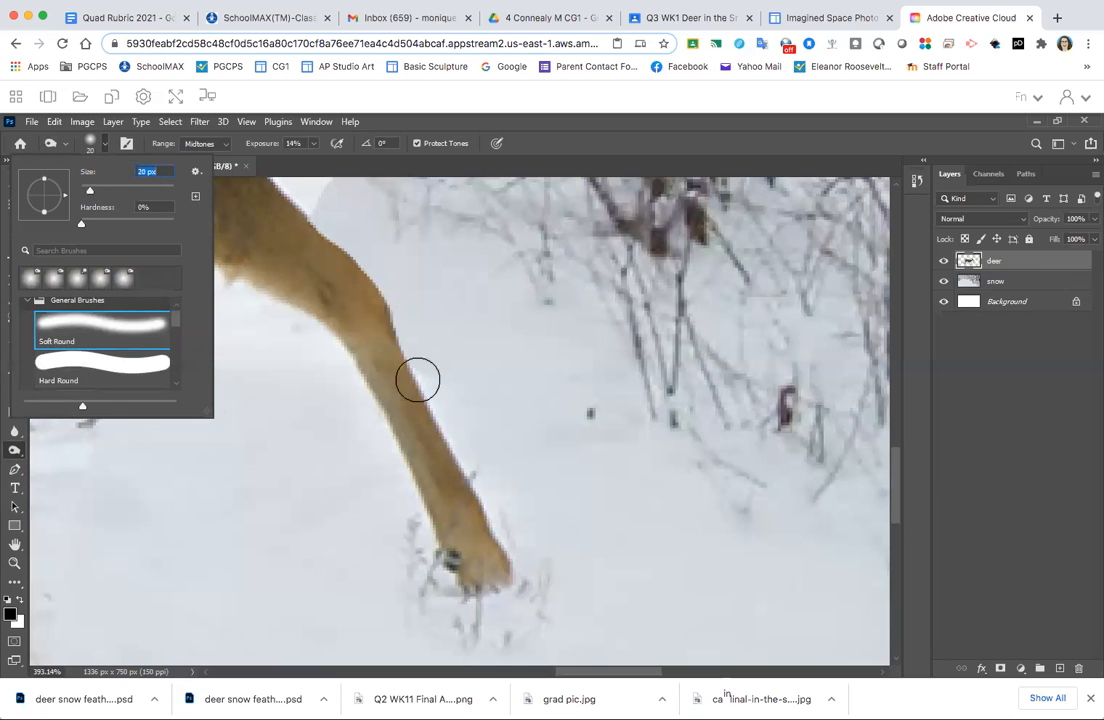
pyautogui.click(428, 392)
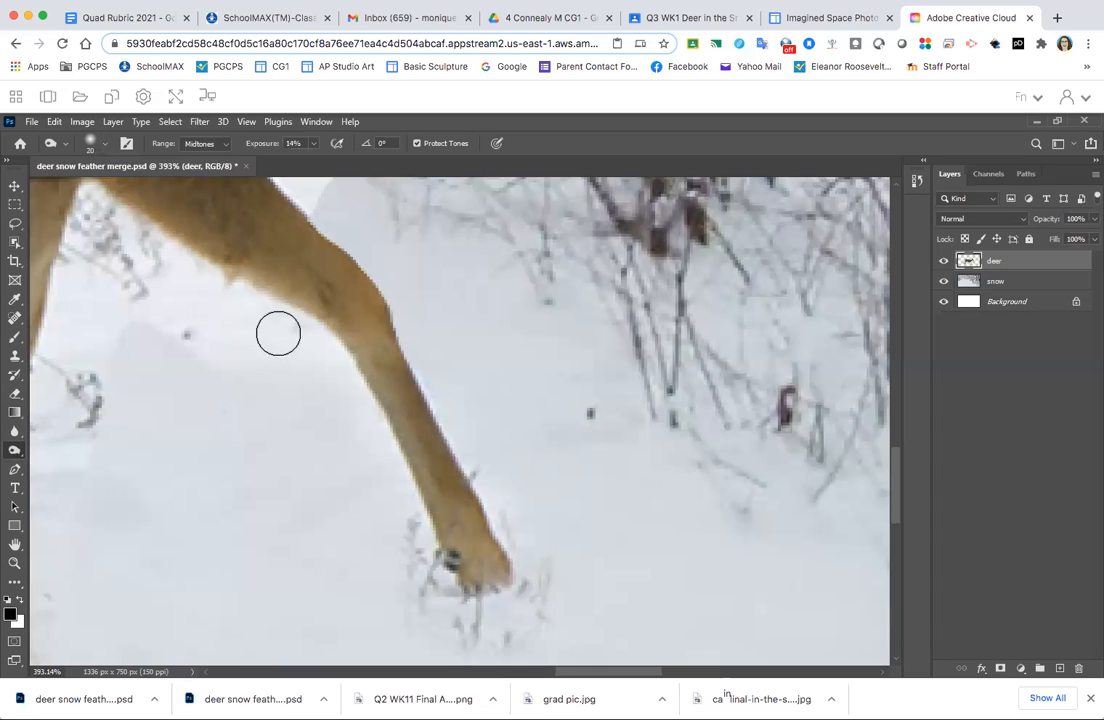
# - Lasso the leftover snow along the outer edge of the lower front leg and delete it
pyautogui.click(16, 226)
pyautogui.moveTo(408, 335)
pyautogui.mouseDown()
pyautogui.moveTo(457, 461)
pyautogui.moveTo(498, 517)
pyautogui.moveTo(588, 495)
pyautogui.moveTo(611, 370)
pyautogui.mouseUp()
pyautogui.press('Delete')
pyautogui.click(511, 254)
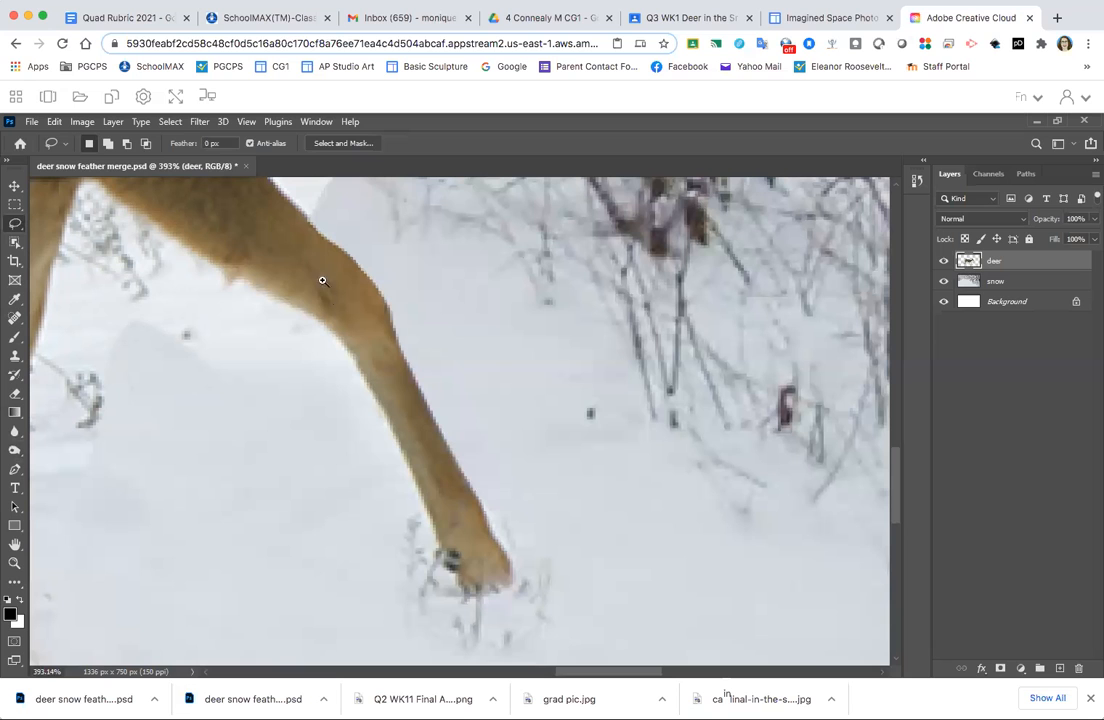
# - Lasso the white fringe beneath the deer's neck, delete it and clear the selection
pyautogui.moveTo(338, 237)
pyautogui.mouseDown()
pyautogui.moveTo(416, 347)
pyautogui.moveTo(372, 286)
pyautogui.moveTo(467, 455)
pyautogui.moveTo(426, 532)
pyautogui.mouseUp()
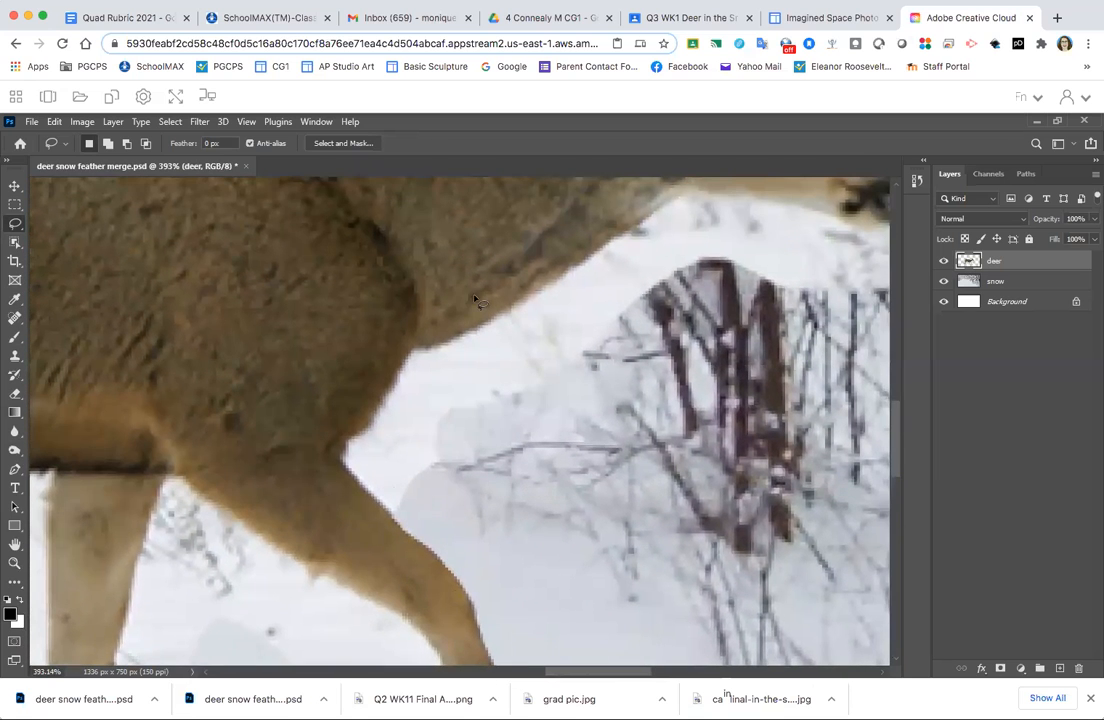
pyautogui.moveTo(575, 270)
pyautogui.mouseDown()
pyautogui.moveTo(453, 341)
pyautogui.moveTo(414, 348)
pyautogui.moveTo(392, 386)
pyautogui.moveTo(402, 425)
pyautogui.moveTo(588, 511)
pyautogui.moveTo(686, 369)
pyautogui.mouseUp()
pyautogui.press('Delete')
pyautogui.hotkey('ctrl', 'd')
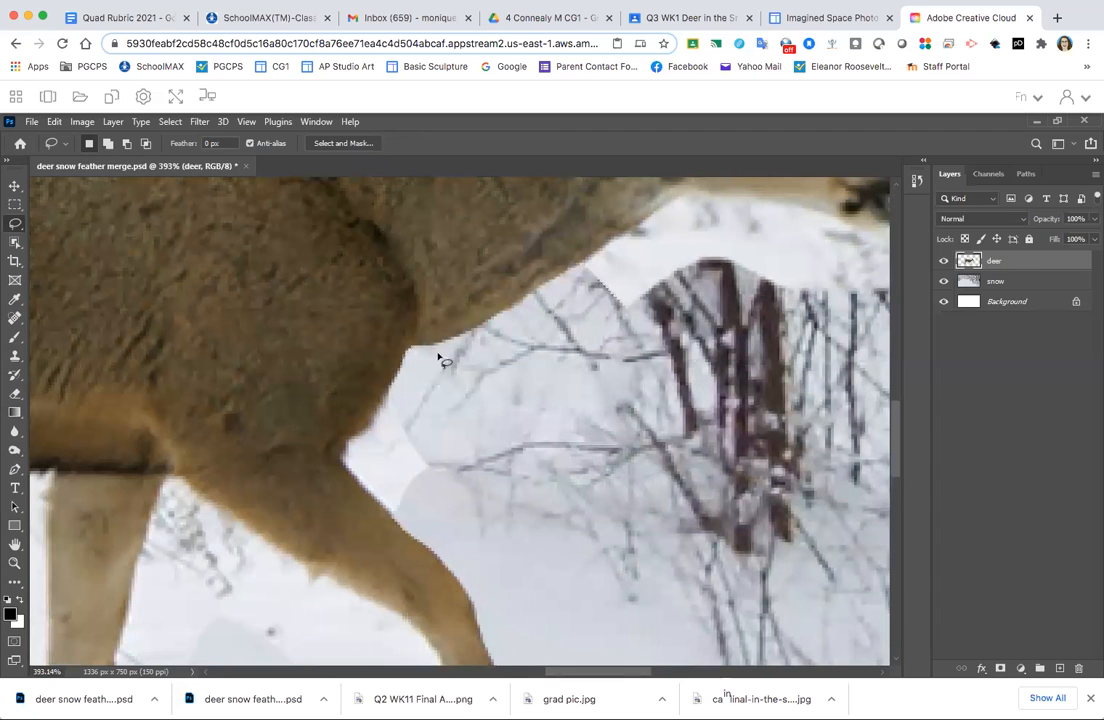
# - Delete the remaining snow patches between the deer's chest and upper front leg, cutting close to the fur
pyautogui.moveTo(445, 358)
pyautogui.mouseDown()
pyautogui.moveTo(409, 352)
pyautogui.moveTo(394, 366)
pyautogui.moveTo(355, 418)
pyautogui.moveTo(347, 456)
pyautogui.moveTo(368, 460)
pyautogui.mouseUp()
pyautogui.press('Delete')
pyautogui.hotkey('ctrl', 'd')
pyautogui.moveTo(407, 351)
pyautogui.mouseDown()
pyautogui.moveTo(397, 387)
pyautogui.moveTo(355, 438)
pyautogui.mouseUp()
pyautogui.moveTo(410, 532)
pyautogui.mouseDown()
pyautogui.moveTo(453, 526)
pyautogui.moveTo(518, 469)
pyautogui.moveTo(518, 414)
pyautogui.mouseUp()
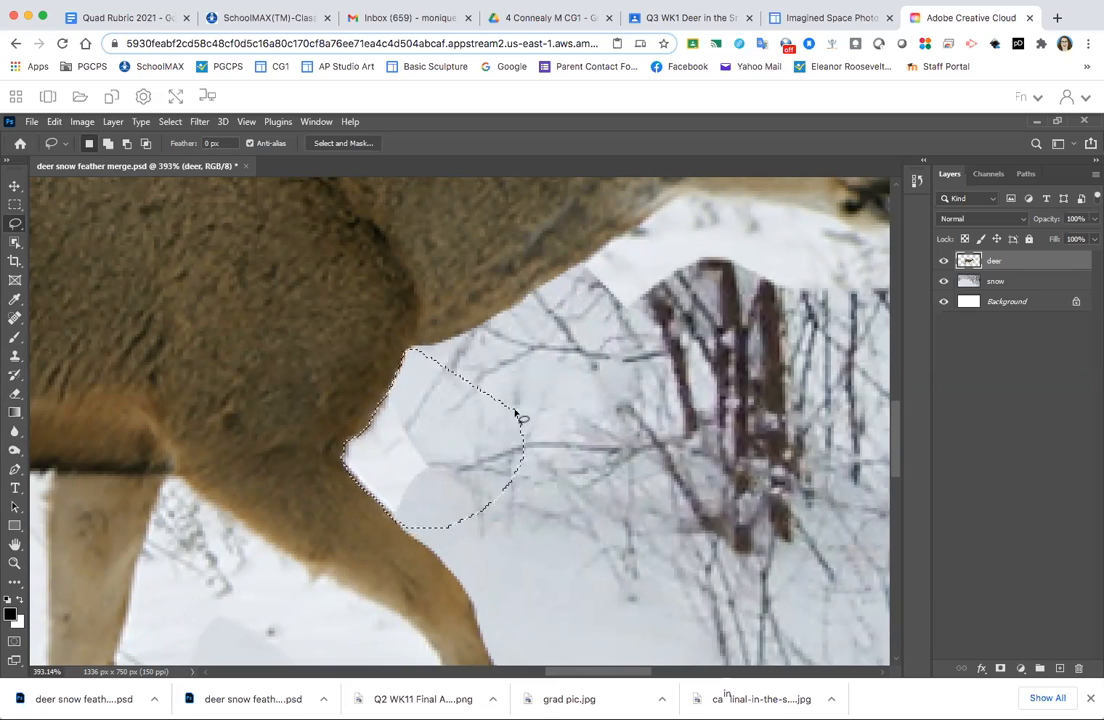
pyautogui.press('Delete')
pyautogui.click(525, 345)
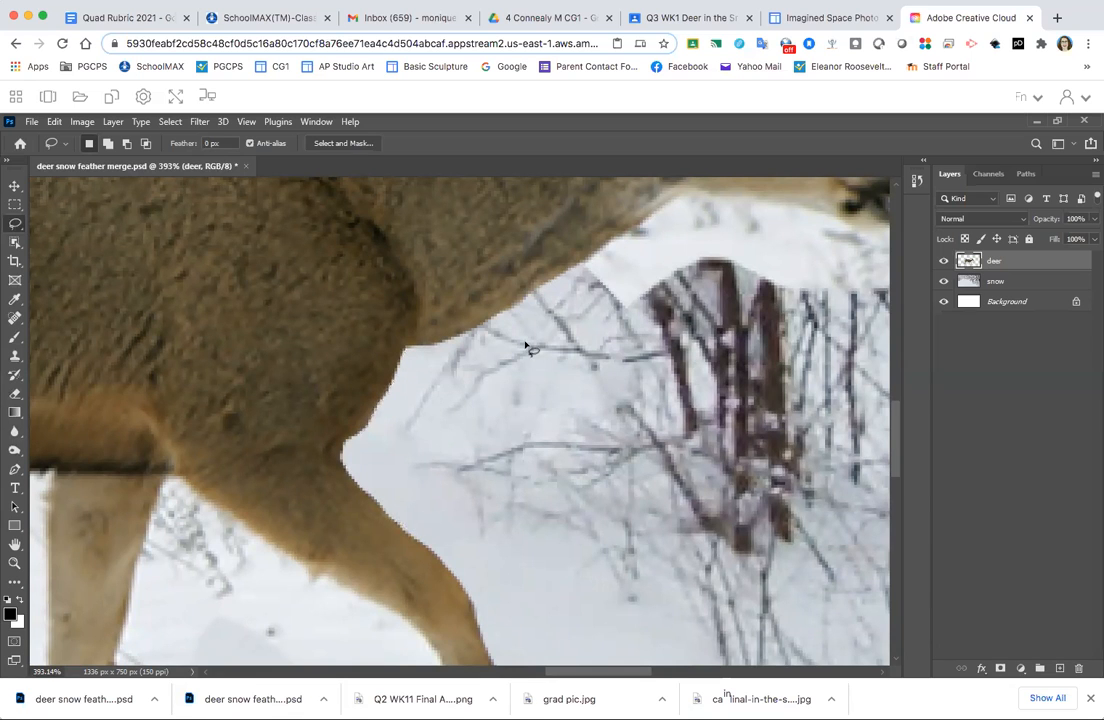
# - Reposition the deer slightly closer to the trees, keeping it near the middle of the scene
pyautogui.press('super+0')
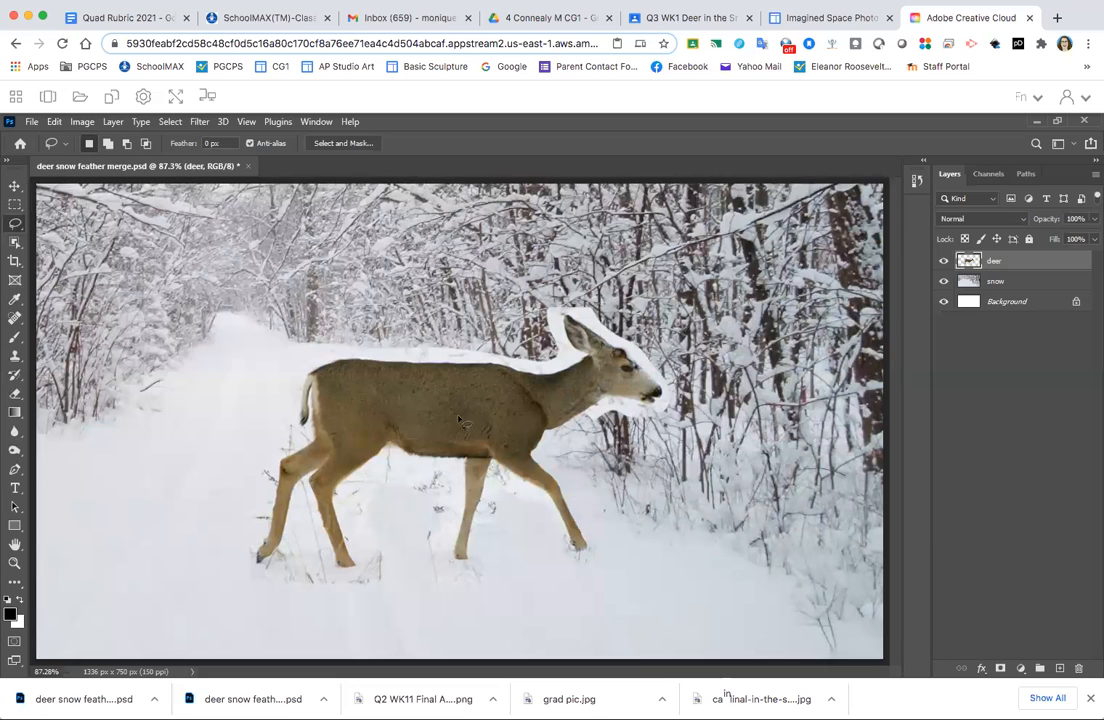
pyautogui.click(13, 187)
pyautogui.moveTo(393, 402); pyautogui.dragTo(517, 399)
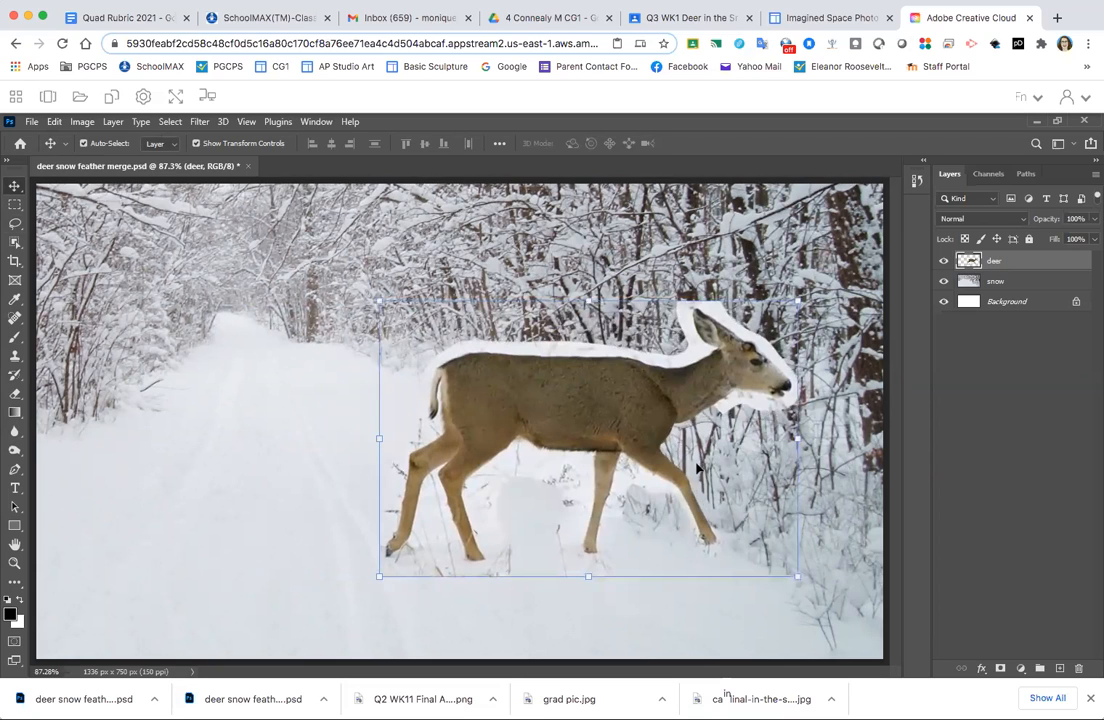
pyautogui.moveTo(609, 388); pyautogui.dragTo(538, 396)
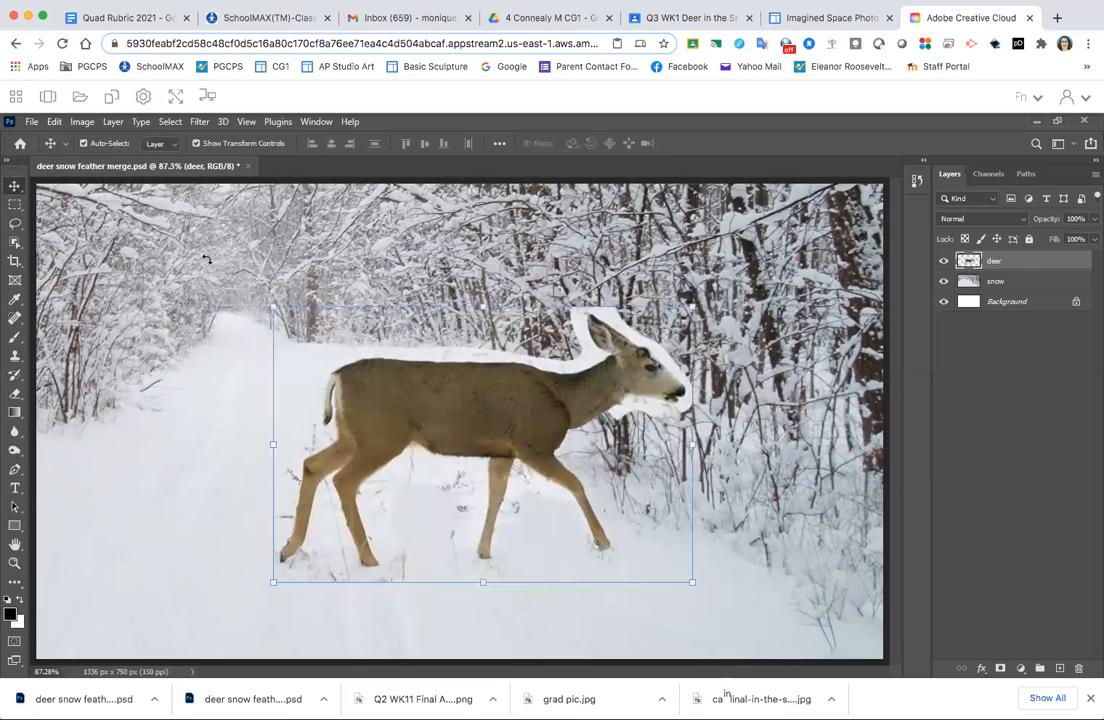
# - Lasso the white snow fringe around the tip and both upper edges of the deer's ear, delete it and clear the selection
pyautogui.click(15, 226)
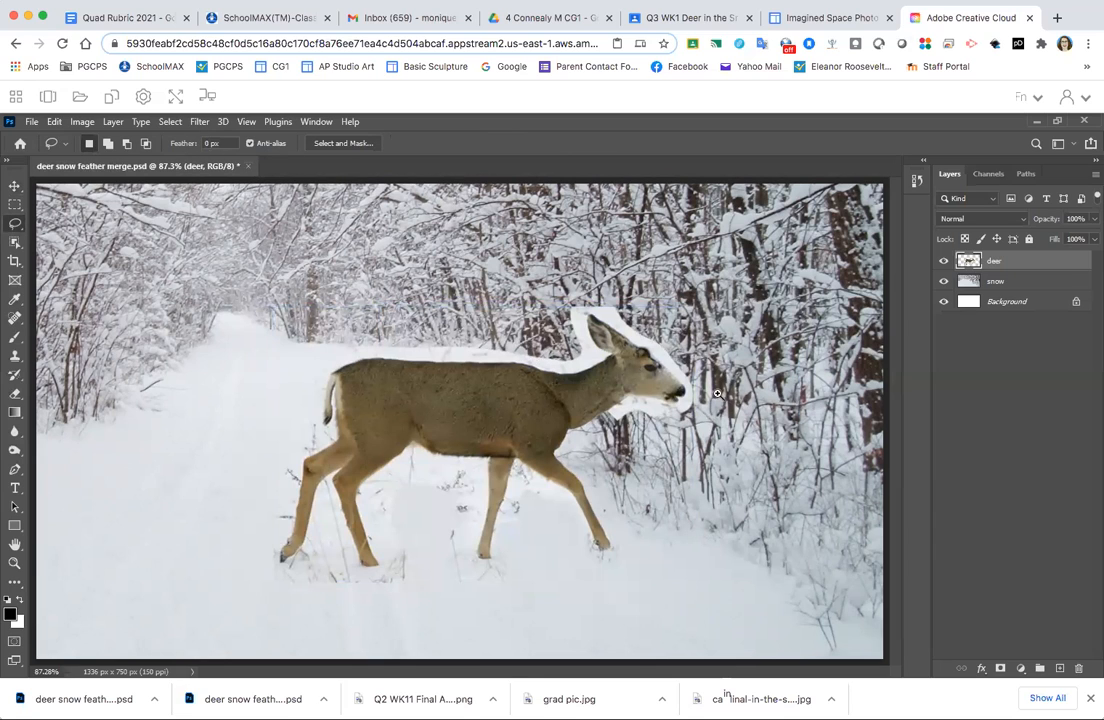
pyautogui.moveTo(655, 351)
pyautogui.mouseDown()
pyautogui.moveTo(717, 380)
pyautogui.moveTo(699, 372)
pyautogui.mouseUp()
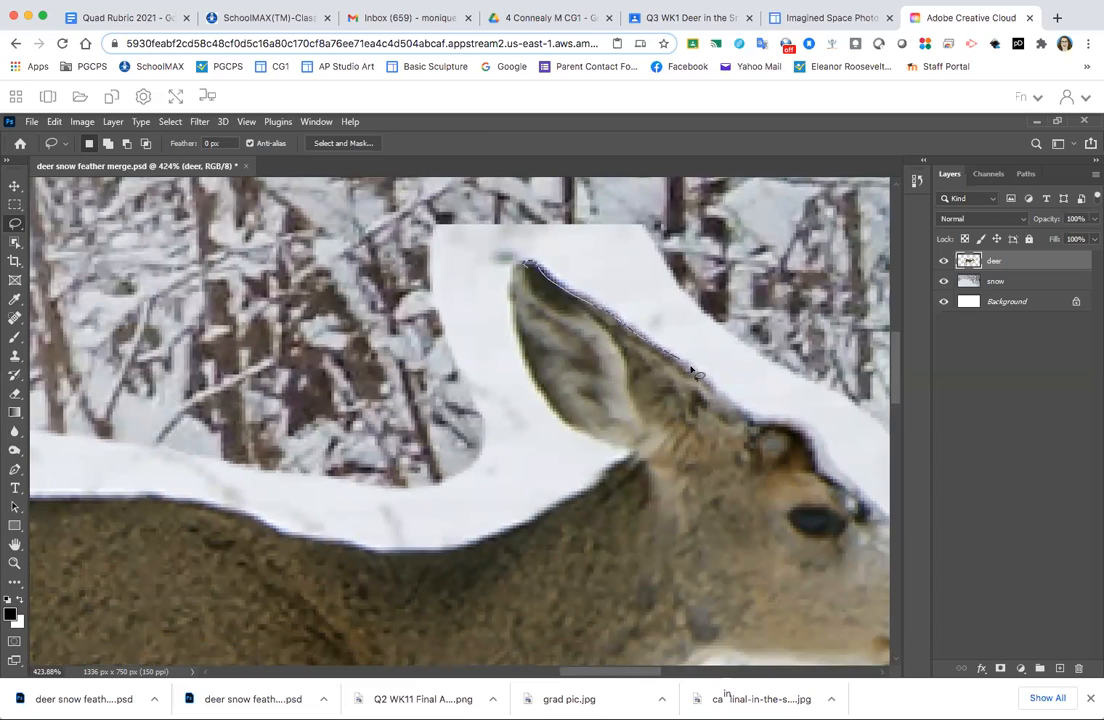
pyautogui.moveTo(796, 368)
pyautogui.mouseDown()
pyautogui.moveTo(801, 291)
pyautogui.moveTo(755, 233)
pyautogui.moveTo(714, 213)
pyautogui.moveTo(558, 204)
pyautogui.moveTo(540, 232)
pyautogui.mouseUp()
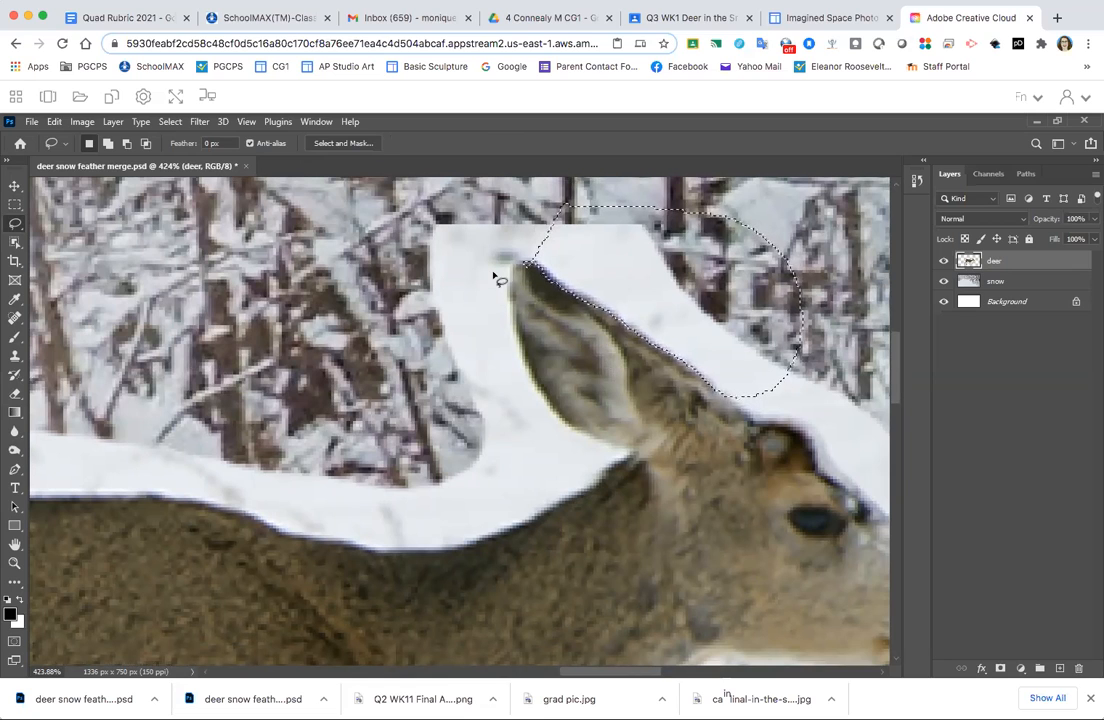
pyautogui.press('alt')
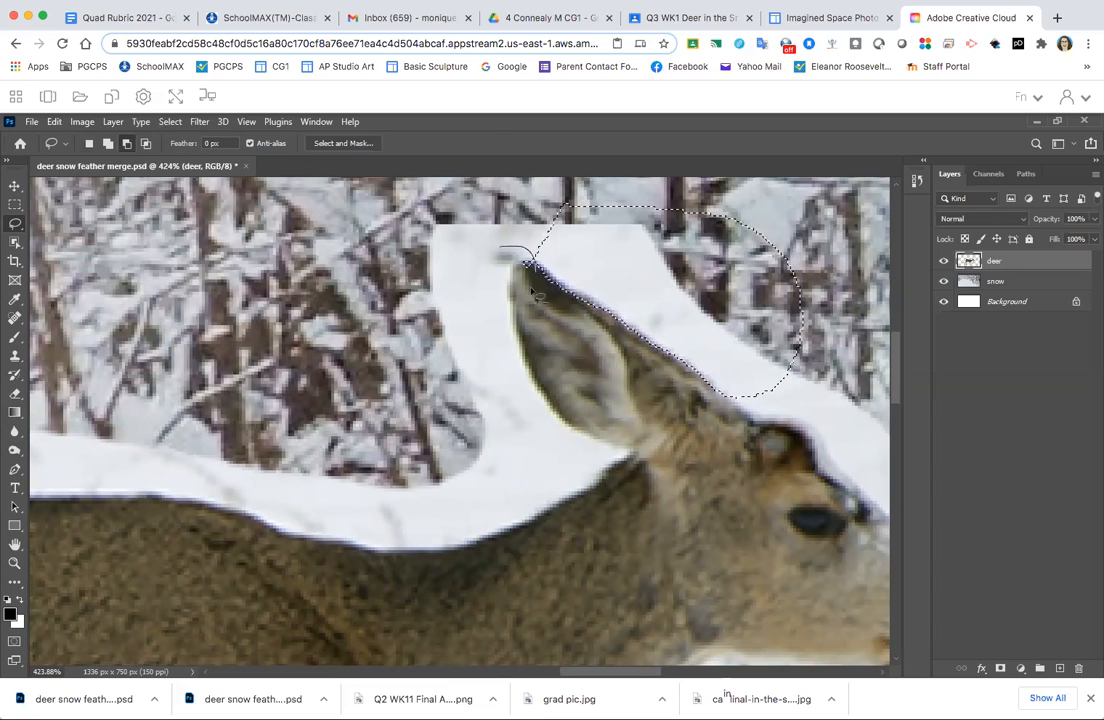
pyautogui.moveTo(483, 275); pyautogui.dragTo(482, 277)
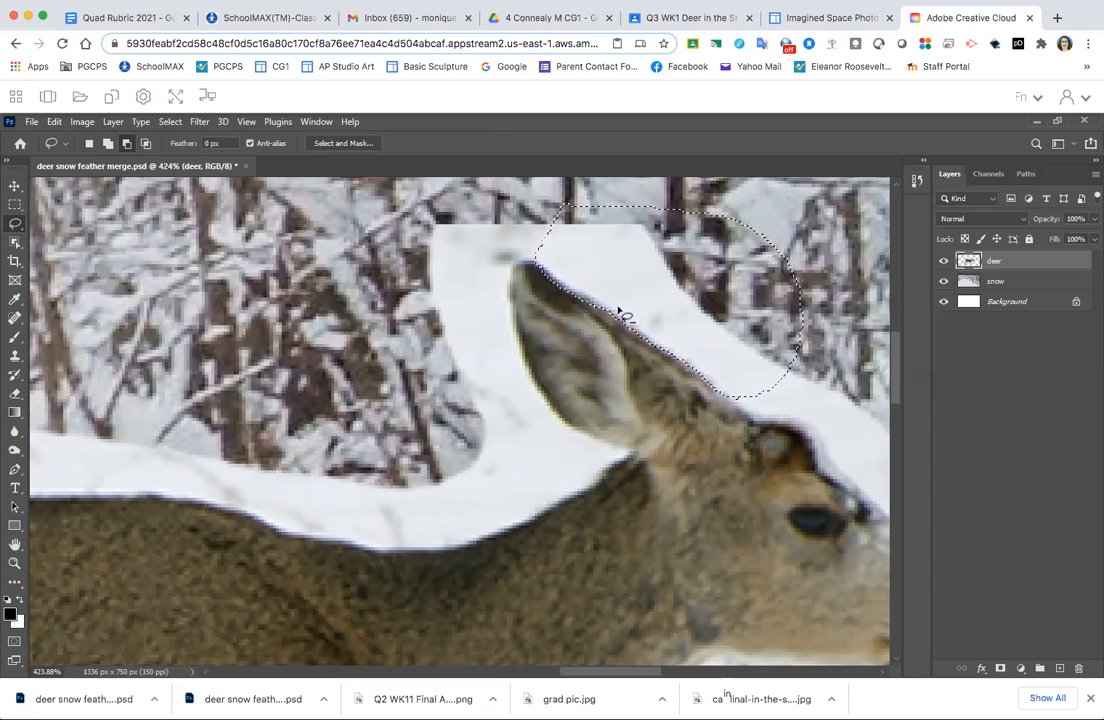
pyautogui.press('shift')
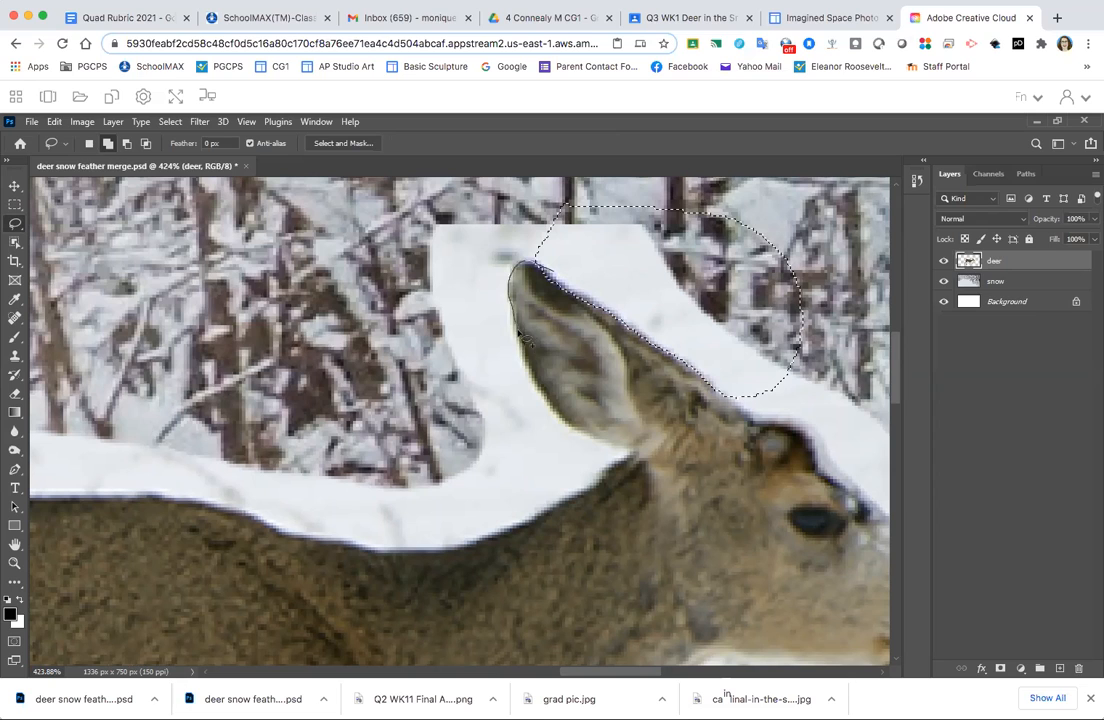
pyautogui.moveTo(522, 352)
pyautogui.mouseDown()
pyautogui.moveTo(400, 391)
pyautogui.moveTo(316, 298)
pyautogui.moveTo(377, 201)
pyautogui.moveTo(496, 192)
pyautogui.moveTo(580, 207)
pyautogui.mouseUp()
pyautogui.press('Delete')
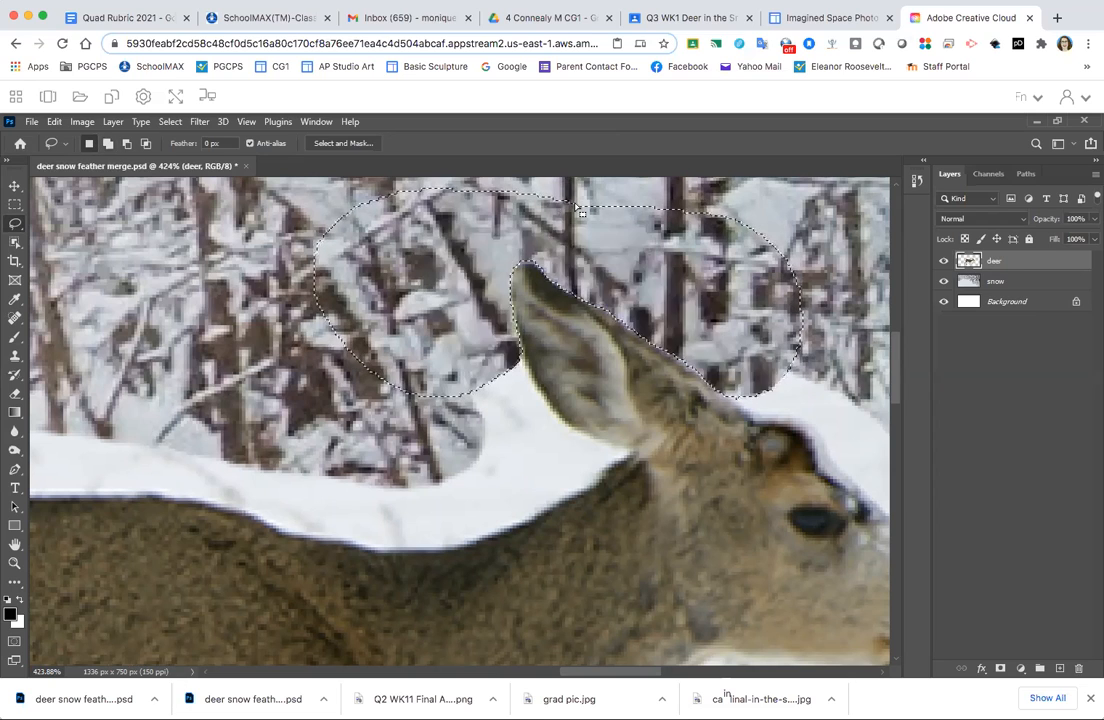
pyautogui.hotkey('ctrl', 'd')
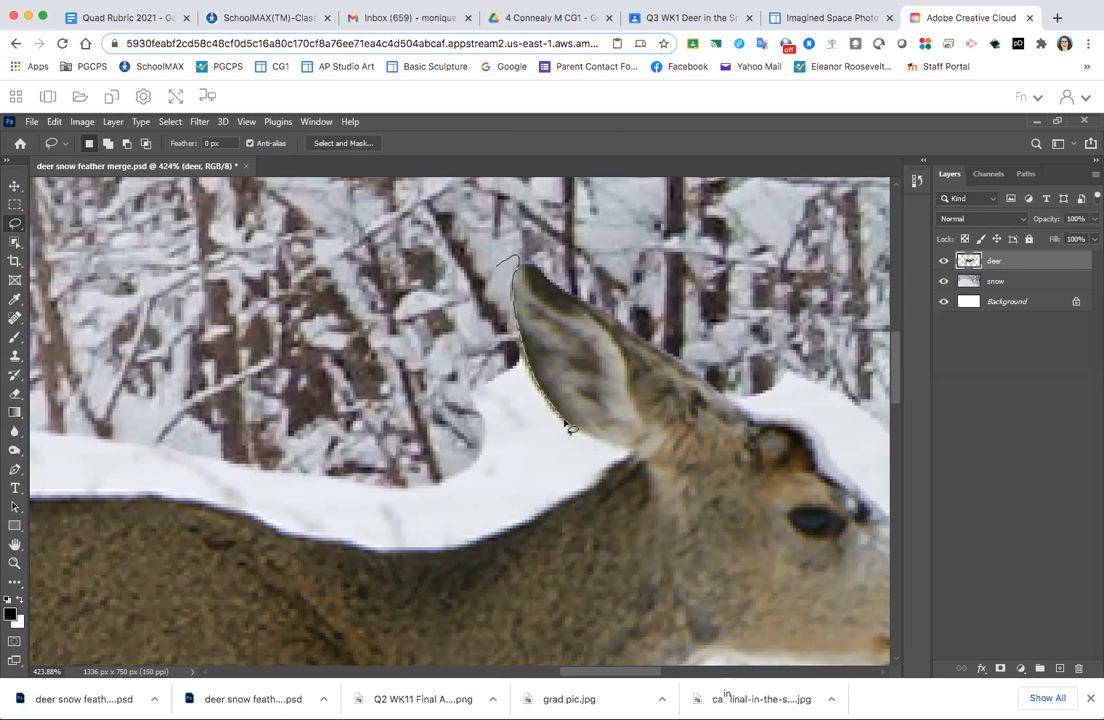
# - Lasso the leftover snow between the back of the deer's ear and its neck, following the fur, and delete it
pyautogui.moveTo(582, 432); pyautogui.dragTo(607, 444)
pyautogui.moveTo(548, 515)
pyautogui.mouseDown()
pyautogui.moveTo(458, 495)
pyautogui.moveTo(386, 392)
pyautogui.moveTo(377, 340)
pyautogui.mouseUp()
pyautogui.press('Delete')
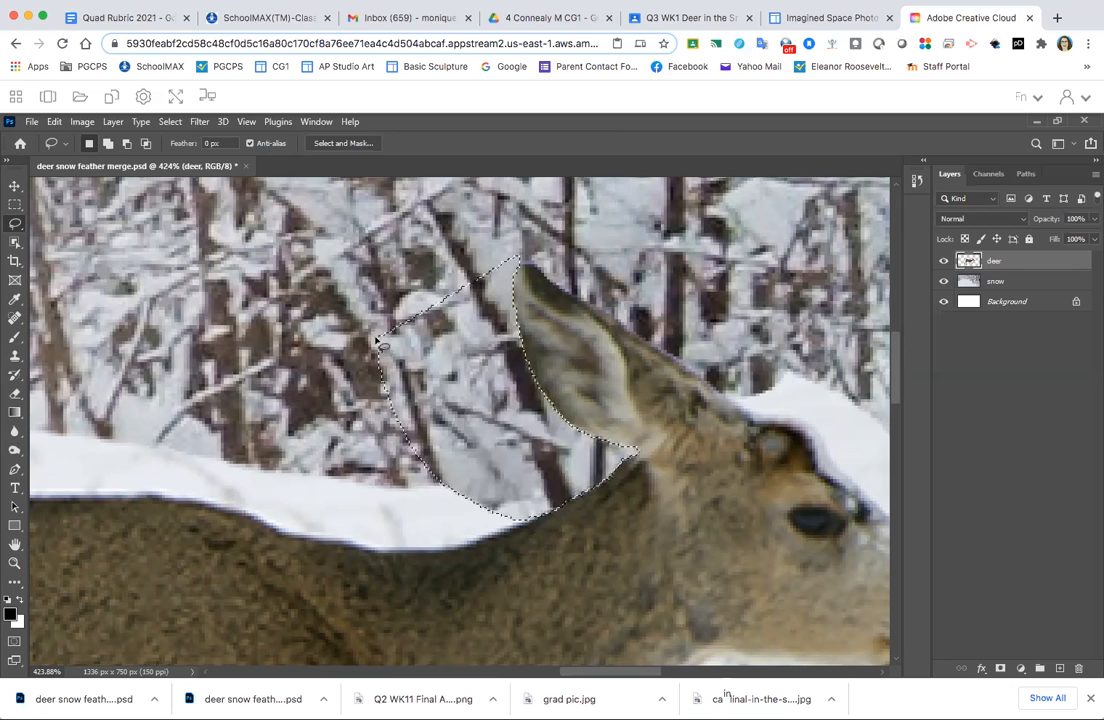
pyautogui.press('super+0')
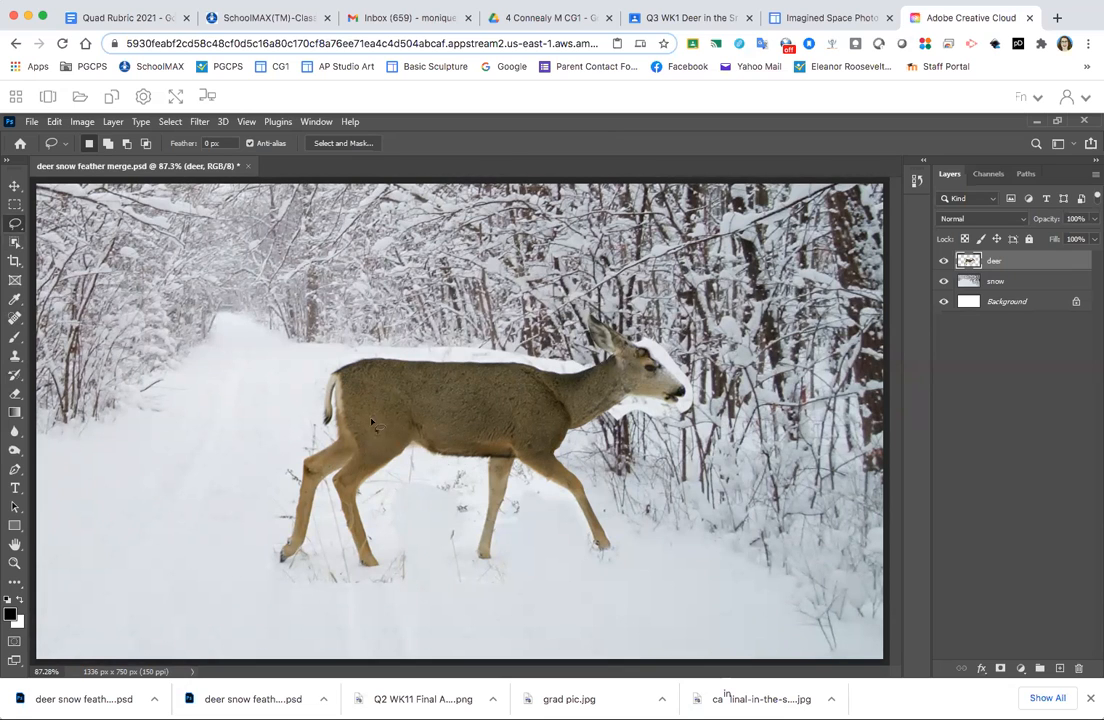
# - Set the lasso feather to 5 px, delete the twiggy snow area between the deer's belly and upper front leg, and clear the selection
pyautogui.moveTo(469, 470)
pyautogui.mouseDown()
pyautogui.moveTo(530, 483)
pyautogui.moveTo(520, 481)
pyautogui.moveTo(530, 451)
pyautogui.mouseUp()
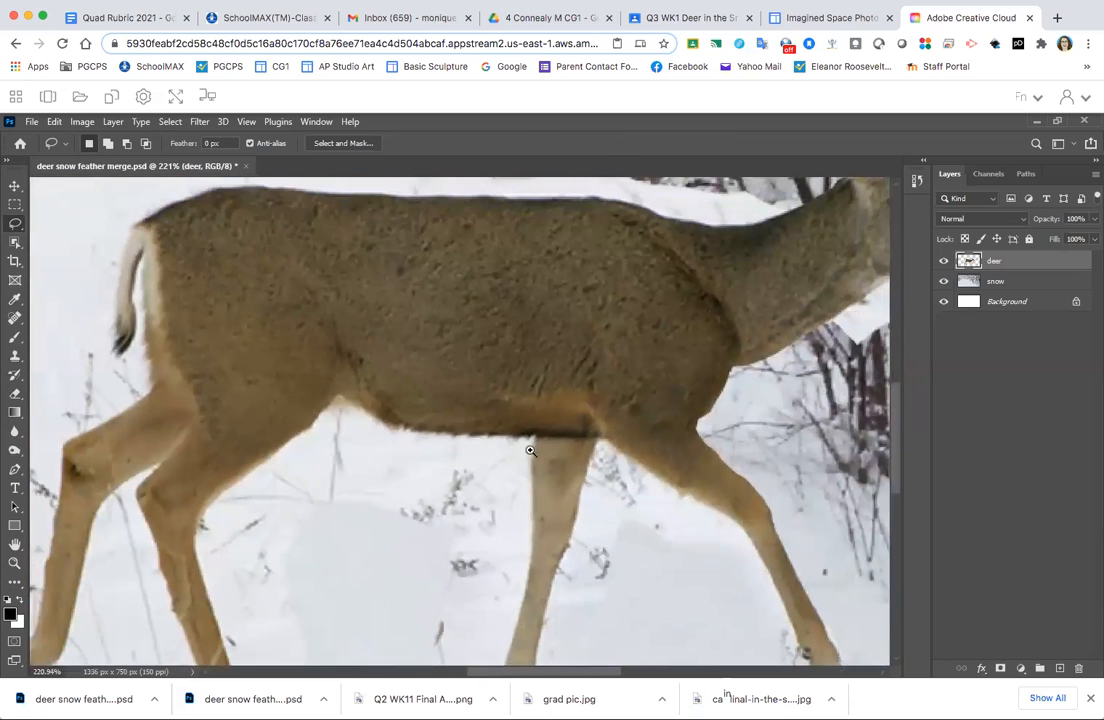
pyautogui.scroll(-2, 399, 490)
pyautogui.hscroll(2, 399, 490)
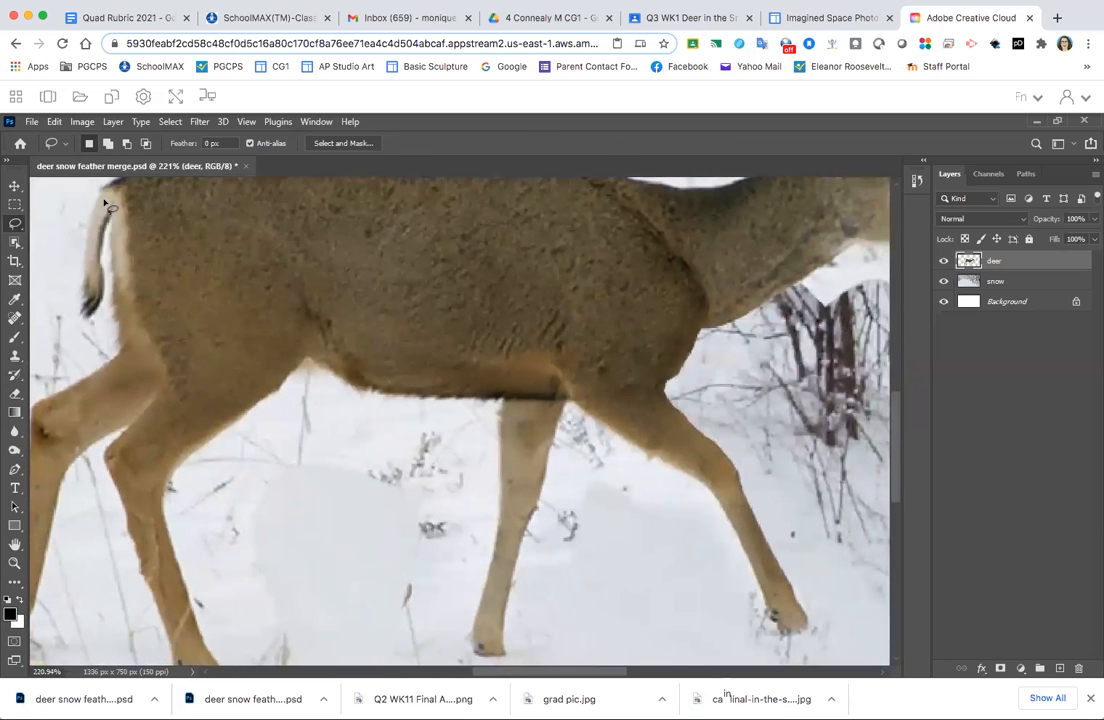
pyautogui.click(206, 143)
pyautogui.moveTo(276, 508)
pyautogui.mouseDown()
pyautogui.moveTo(240, 456)
pyautogui.moveTo(262, 410)
pyautogui.moveTo(290, 389)
pyautogui.moveTo(315, 382)
pyautogui.moveTo(381, 410)
pyautogui.moveTo(490, 411)
pyautogui.moveTo(491, 487)
pyautogui.moveTo(318, 573)
pyautogui.moveTo(311, 566)
pyautogui.mouseUp()
pyautogui.press('Delete')
pyautogui.hotkey('ctrl', 'd')
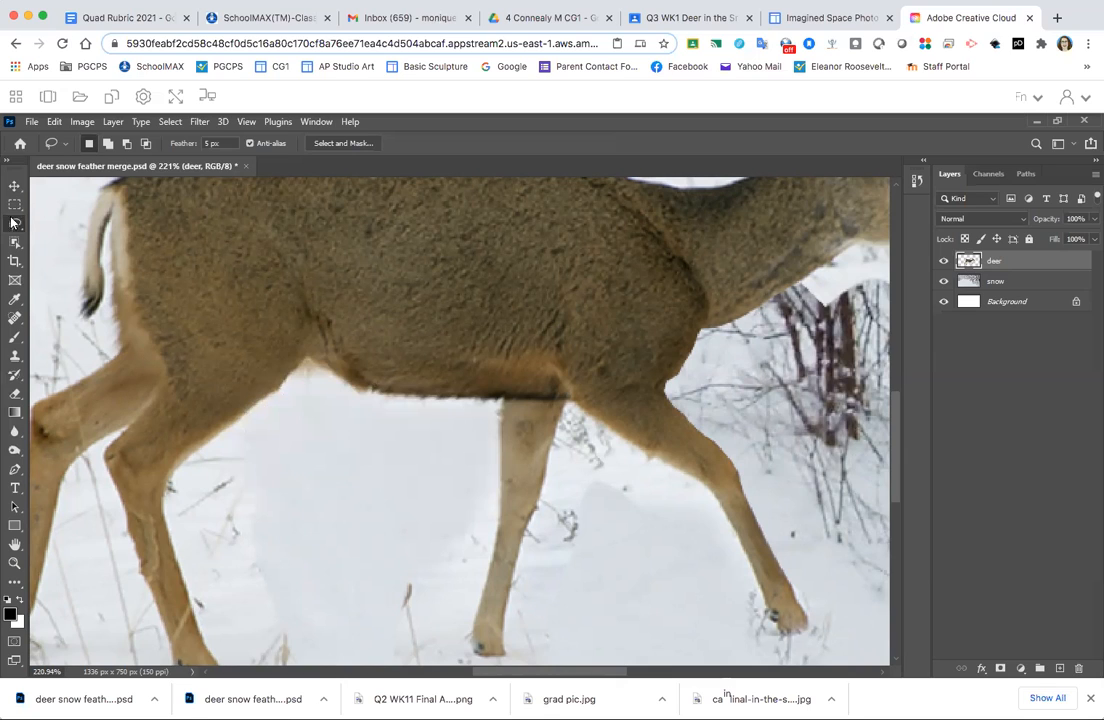
# - Set the lasso feather to 0 px, delete the remaining twiggy snow in front of the hind leg, and clear the selection
pyautogui.click(204, 143)
pyautogui.moveTo(322, 428)
pyautogui.mouseDown()
pyautogui.moveTo(264, 397)
pyautogui.moveTo(174, 472)
pyautogui.moveTo(202, 531)
pyautogui.moveTo(303, 535)
pyautogui.mouseUp()
pyautogui.press('Delete')
pyautogui.hotkey('ctrl', 'd')
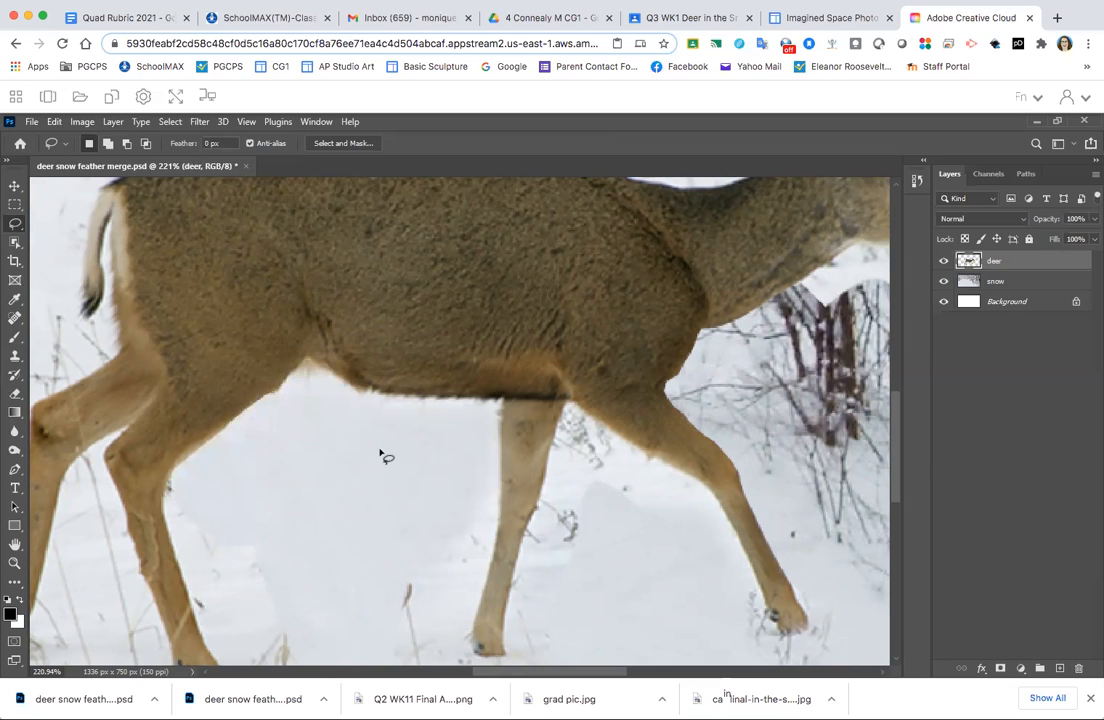
pyautogui.hotkey('ctrl', '0')
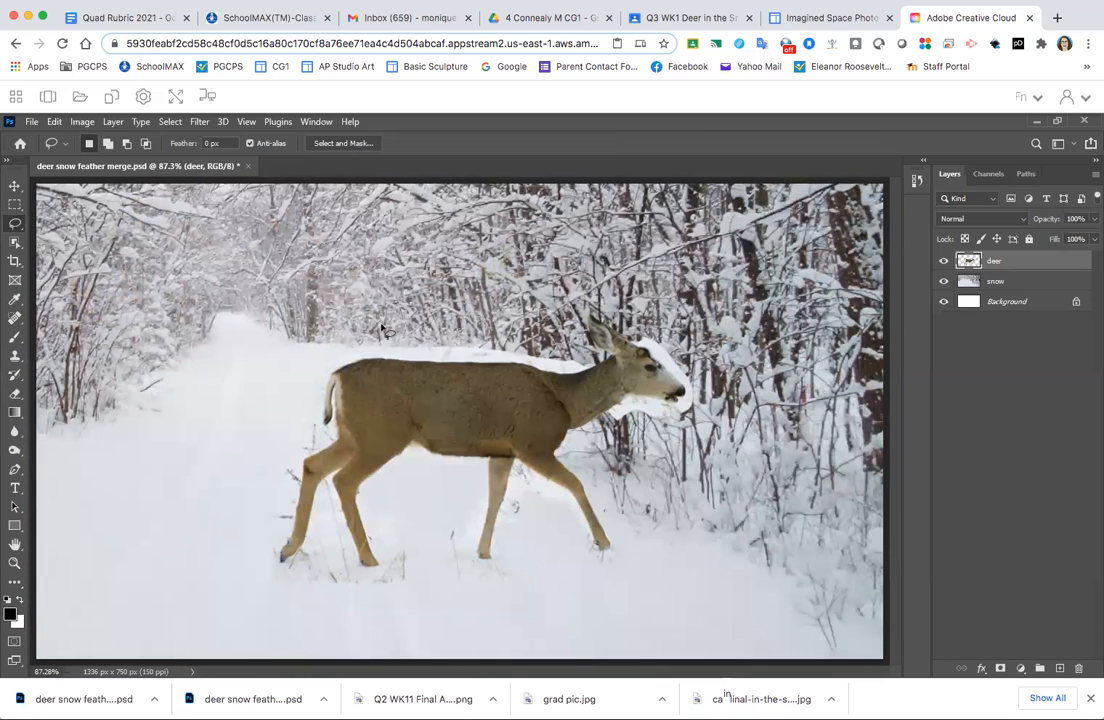
# - Scale the deer proportionally to 74.17% and place it lower in the scene beside the trees on the path's far edge
pyautogui.click(15, 186)
pyautogui.moveTo(433, 393); pyautogui.dragTo(233, 435)
pyautogui.moveTo(522, 335); pyautogui.dragTo(395, 385)
pyautogui.moveTo(252, 463); pyautogui.dragTo(516, 462)
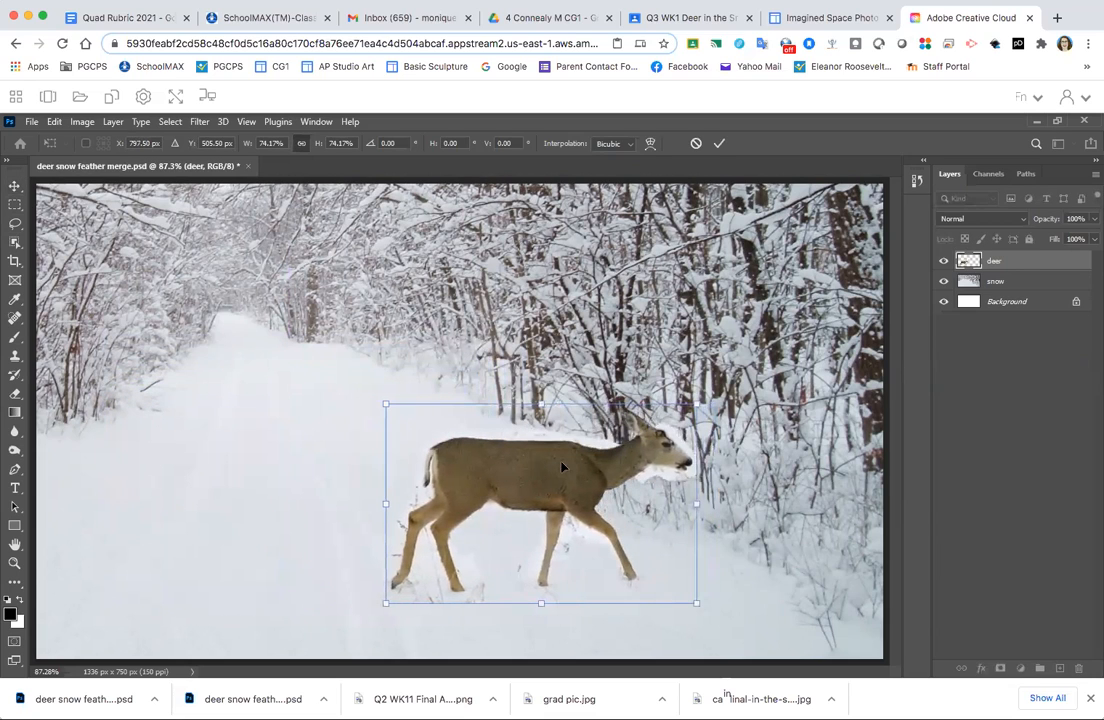
pyautogui.press('Return')
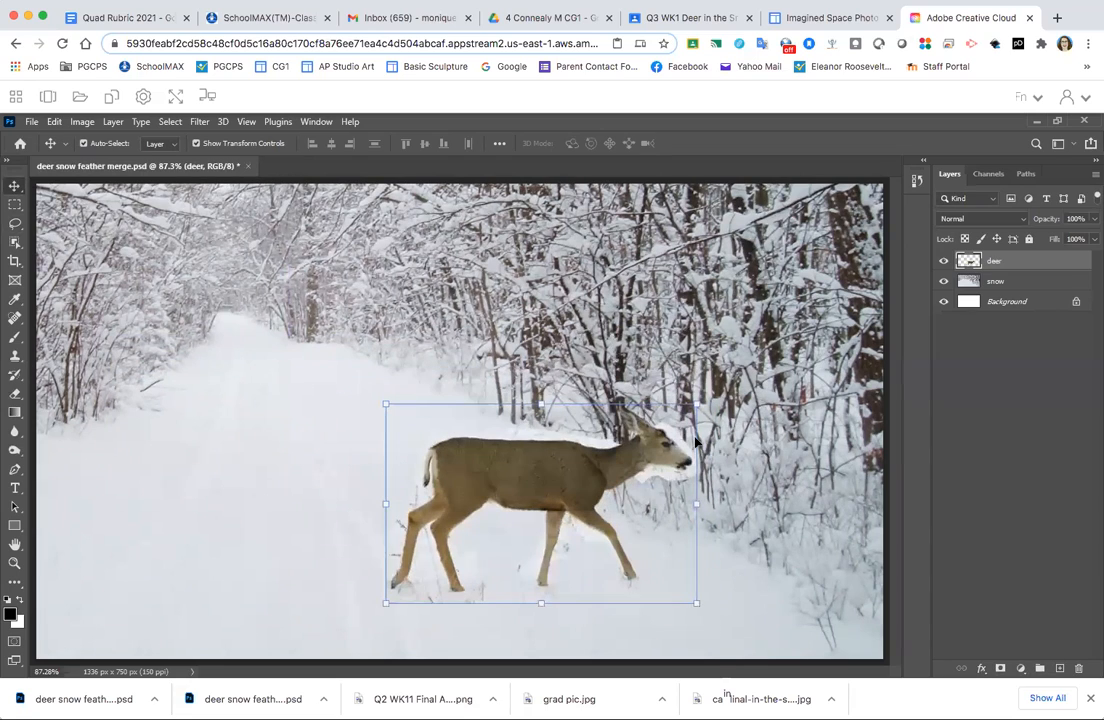
# - Lasso the snow fringe in front of the deer's face from forehead to mouth, delete it from the deer layer and clear the selection
pyautogui.click(683, 468)
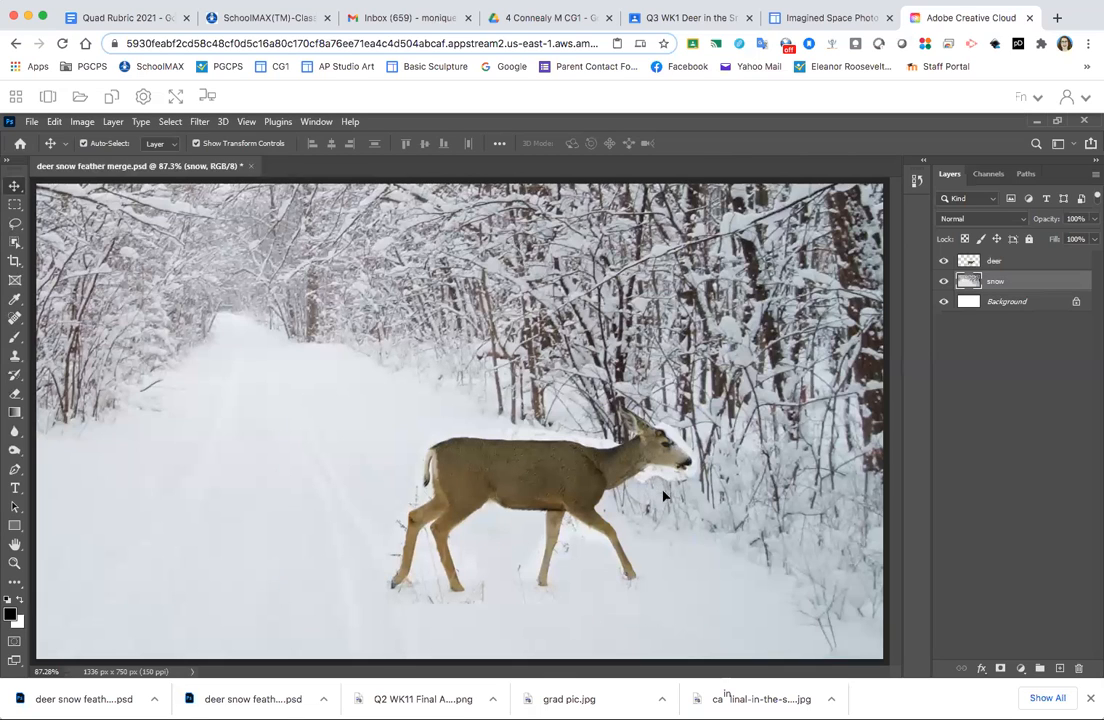
pyautogui.moveTo(718, 465); pyautogui.dragTo(784, 505)
pyautogui.moveTo(638, 480); pyautogui.dragTo(564, 408)
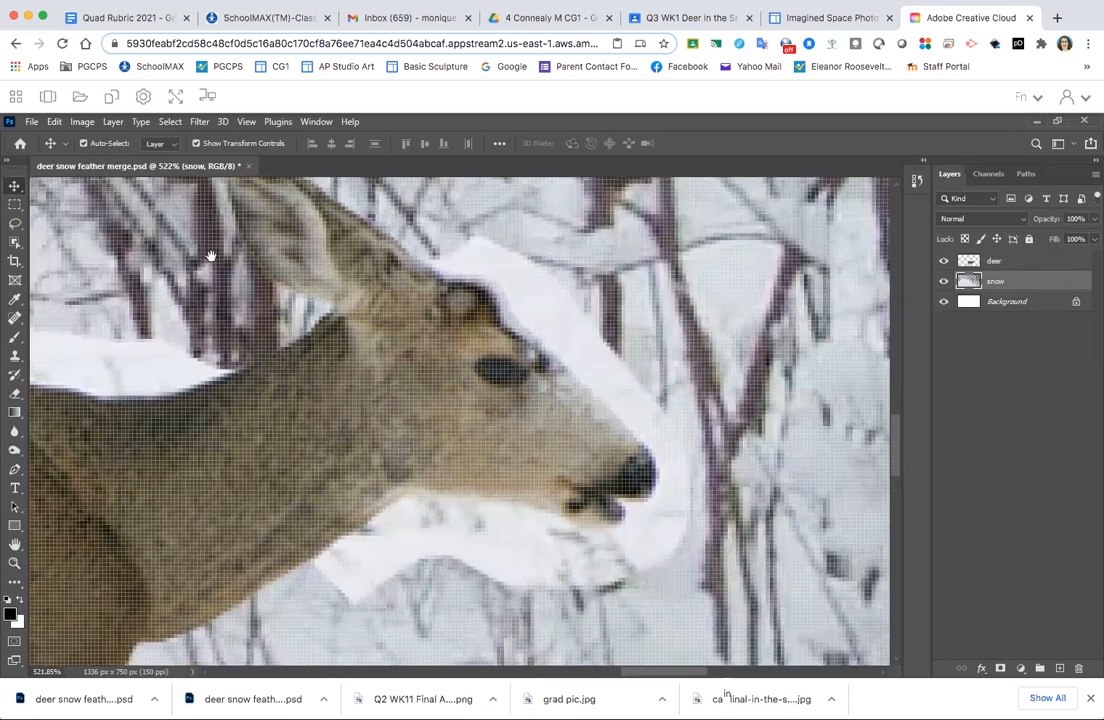
pyautogui.press('l')
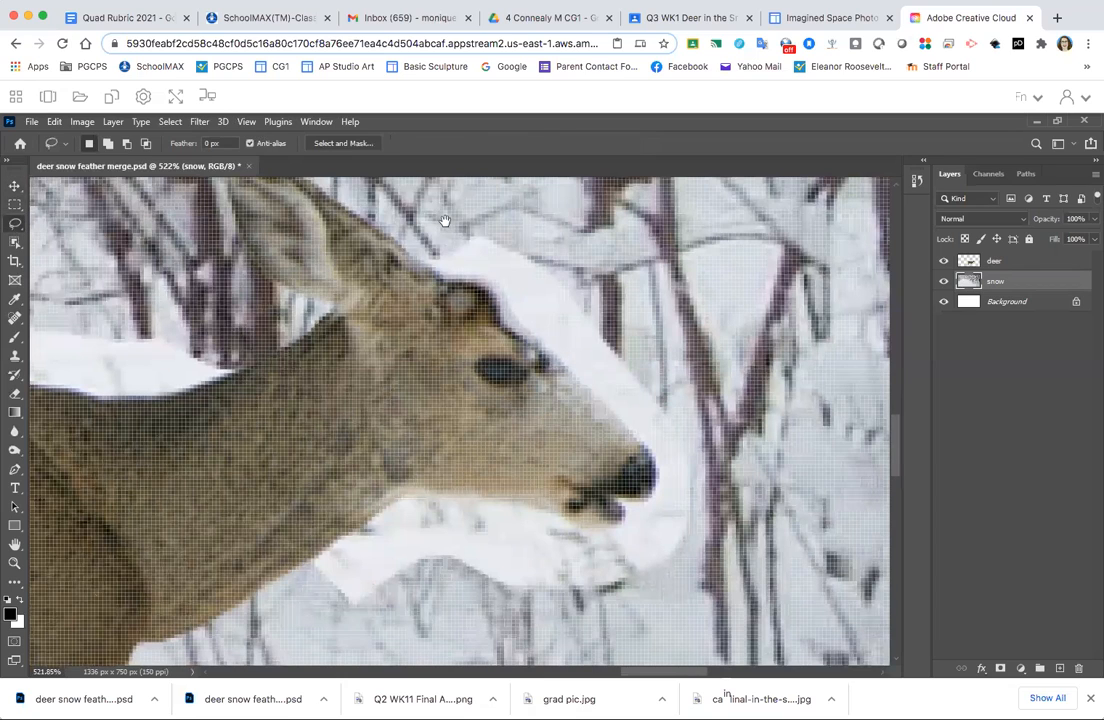
pyautogui.moveTo(438, 228)
pyautogui.mouseDown()
pyautogui.moveTo(419, 265)
pyautogui.moveTo(447, 283)
pyautogui.moveTo(493, 290)
pyautogui.moveTo(654, 461)
pyautogui.moveTo(649, 496)
pyautogui.moveTo(612, 494)
pyautogui.moveTo(629, 547)
pyautogui.moveTo(673, 578)
pyautogui.moveTo(735, 558)
pyautogui.moveTo(798, 474)
pyautogui.moveTo(776, 349)
pyautogui.moveTo(701, 252)
pyautogui.moveTo(640, 216)
pyautogui.moveTo(483, 203)
pyautogui.mouseUp()
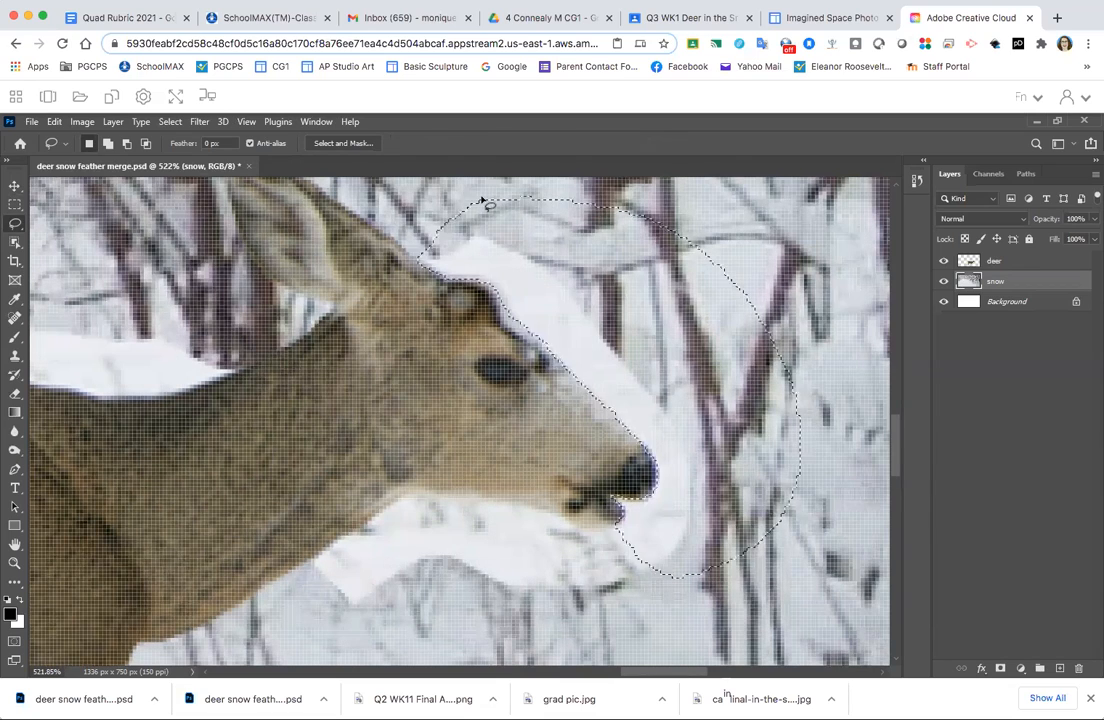
pyautogui.press('Delete')
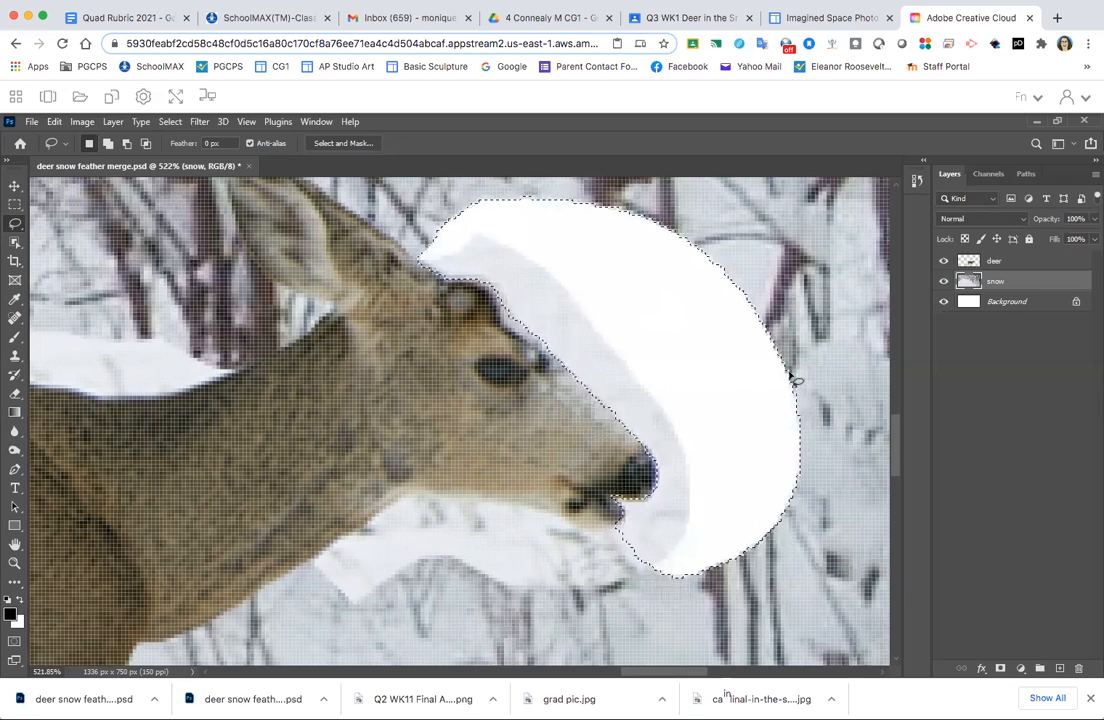
pyautogui.hotkey('ctrl', 'z')
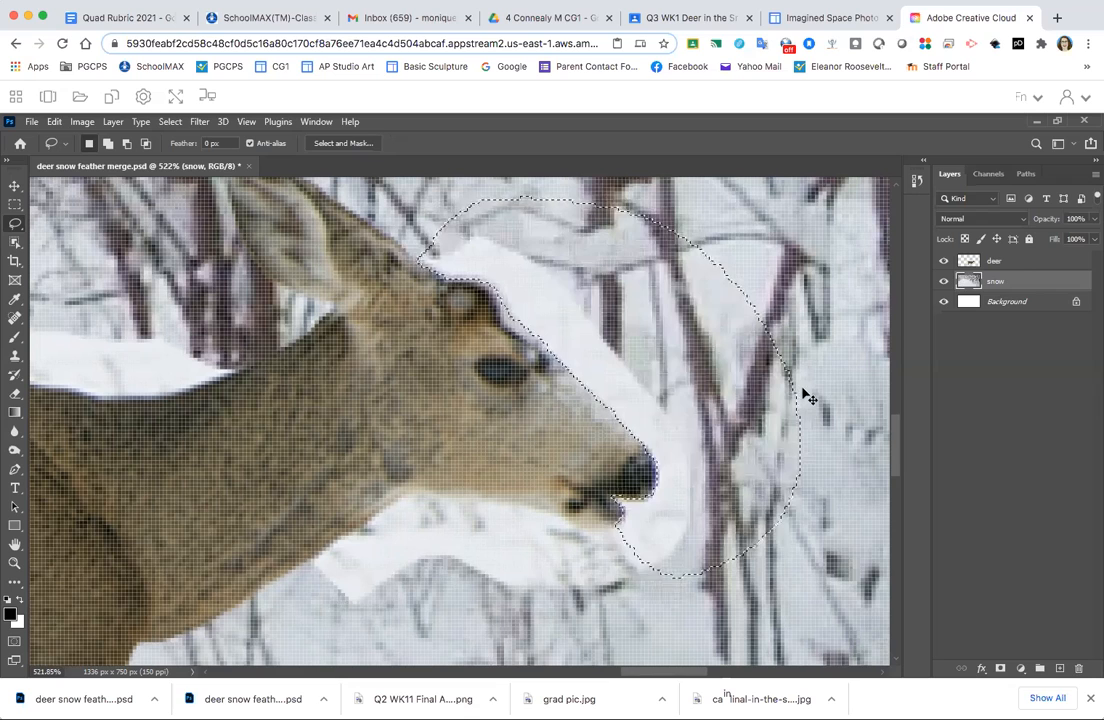
pyautogui.click(1012, 264)
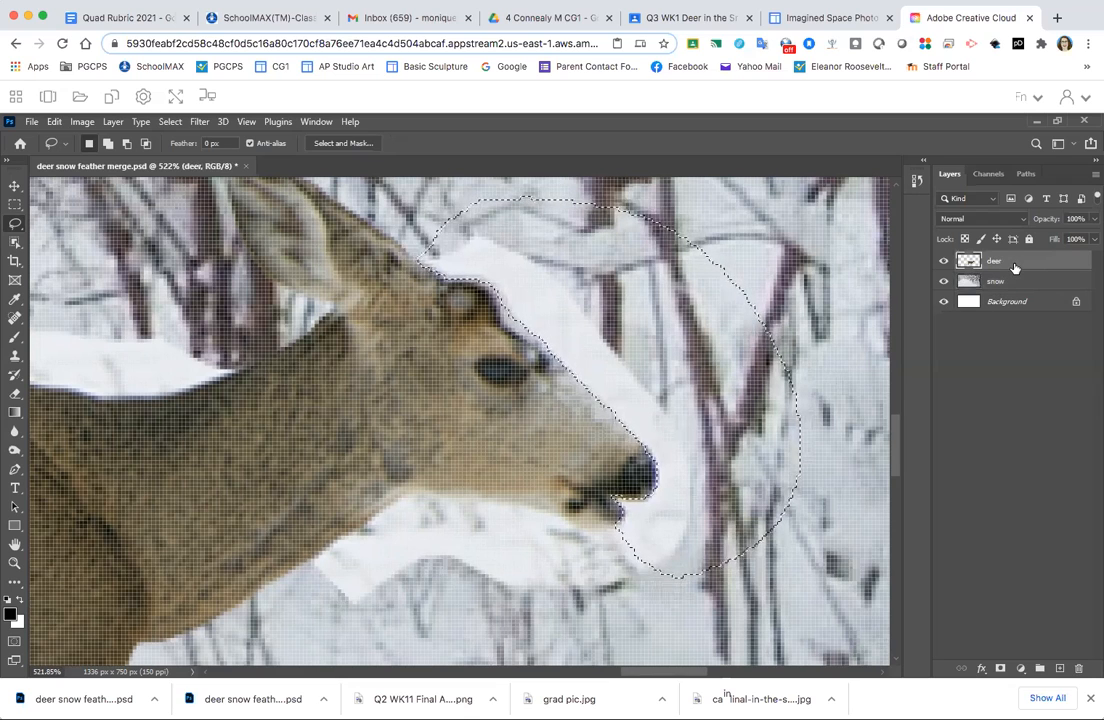
pyautogui.press('Delete')
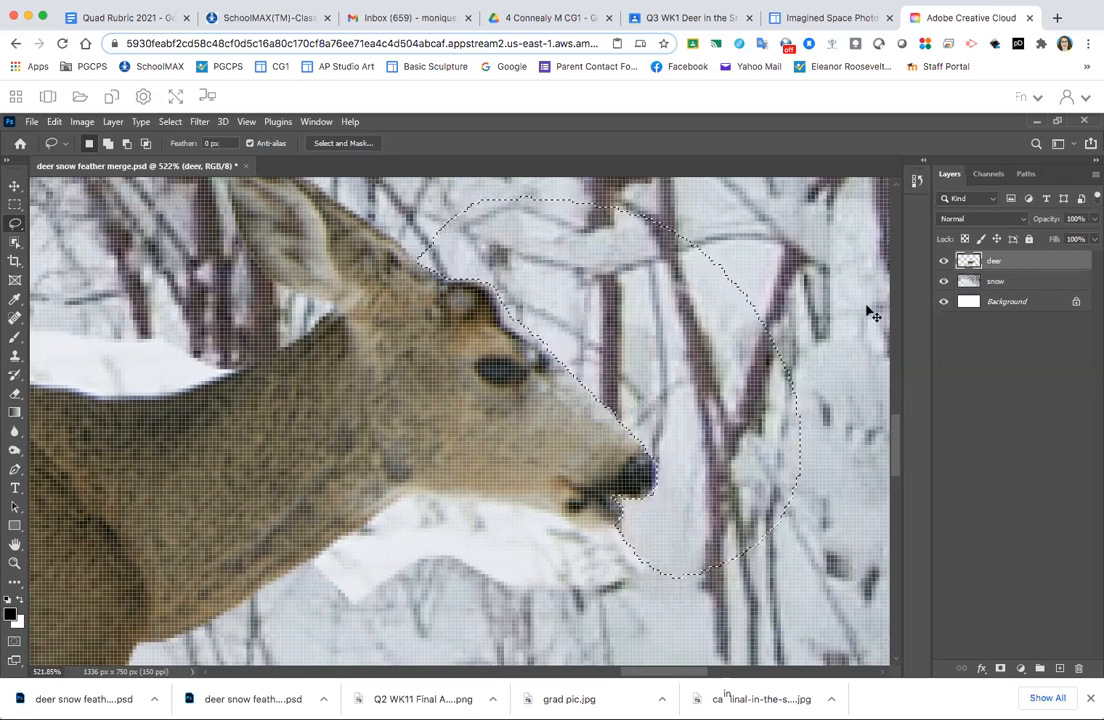
pyautogui.hotkey('ctrl', 'd')
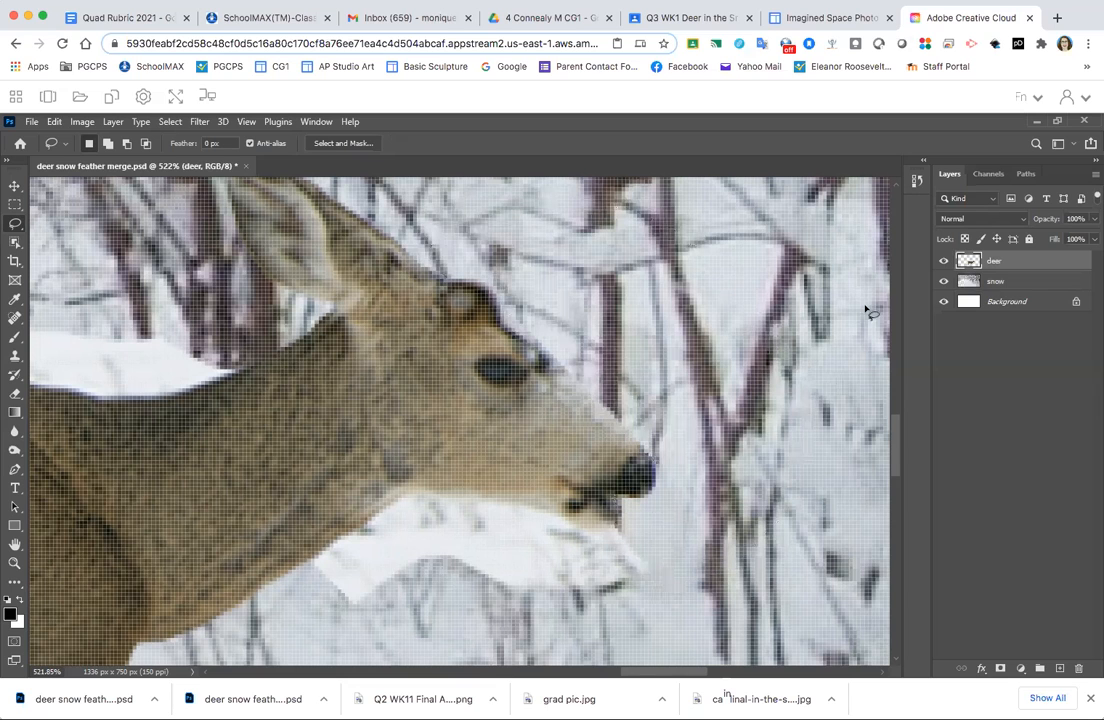
pyautogui.hotkey('ctrl', '0')
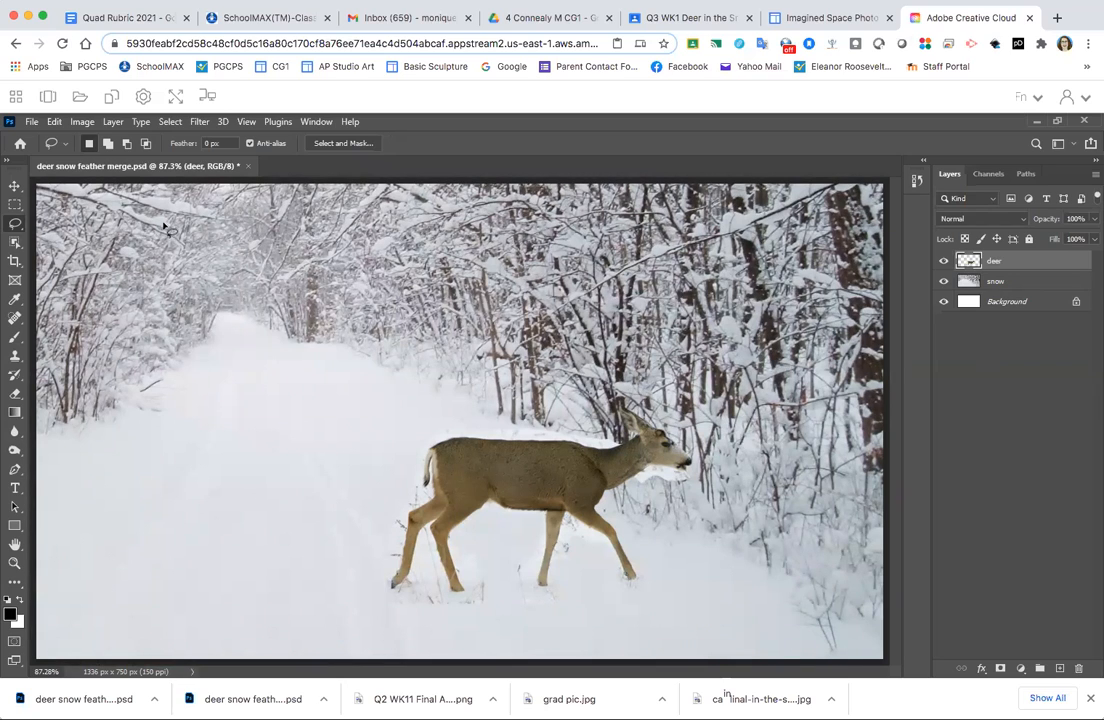
# - Activate the Burn tool with the deer layer selected and check its brush size and hardness settings
pyautogui.click(15, 226)
pyautogui.click(15, 226)
pyautogui.click(15, 451)
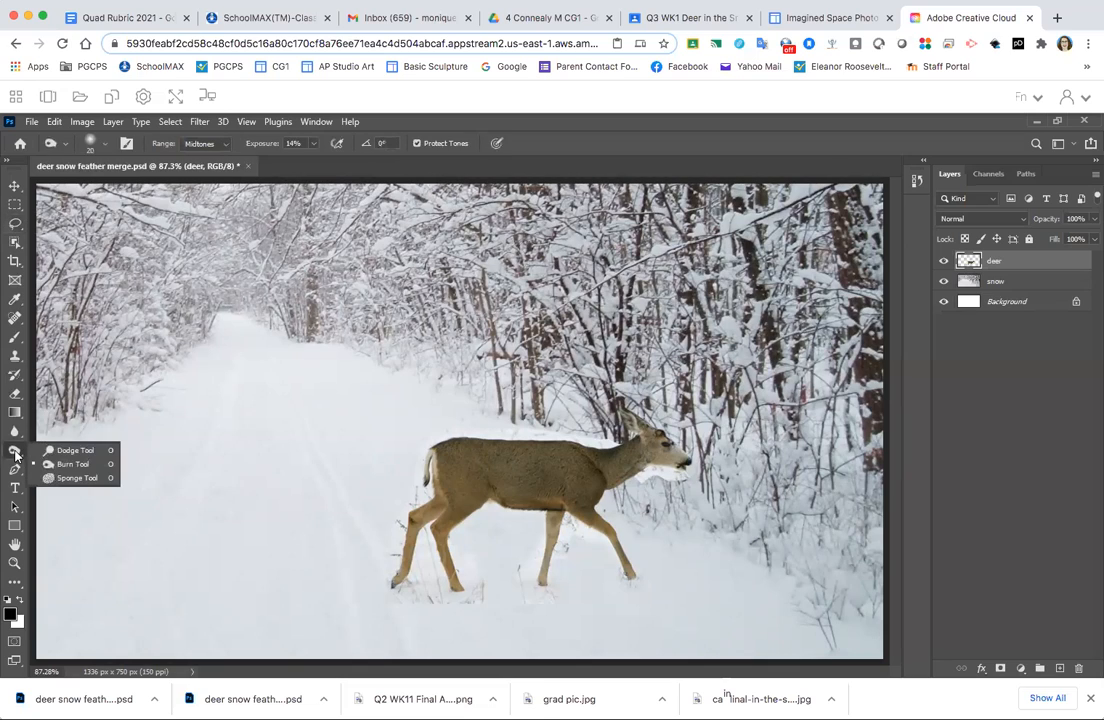
pyautogui.click(82, 466)
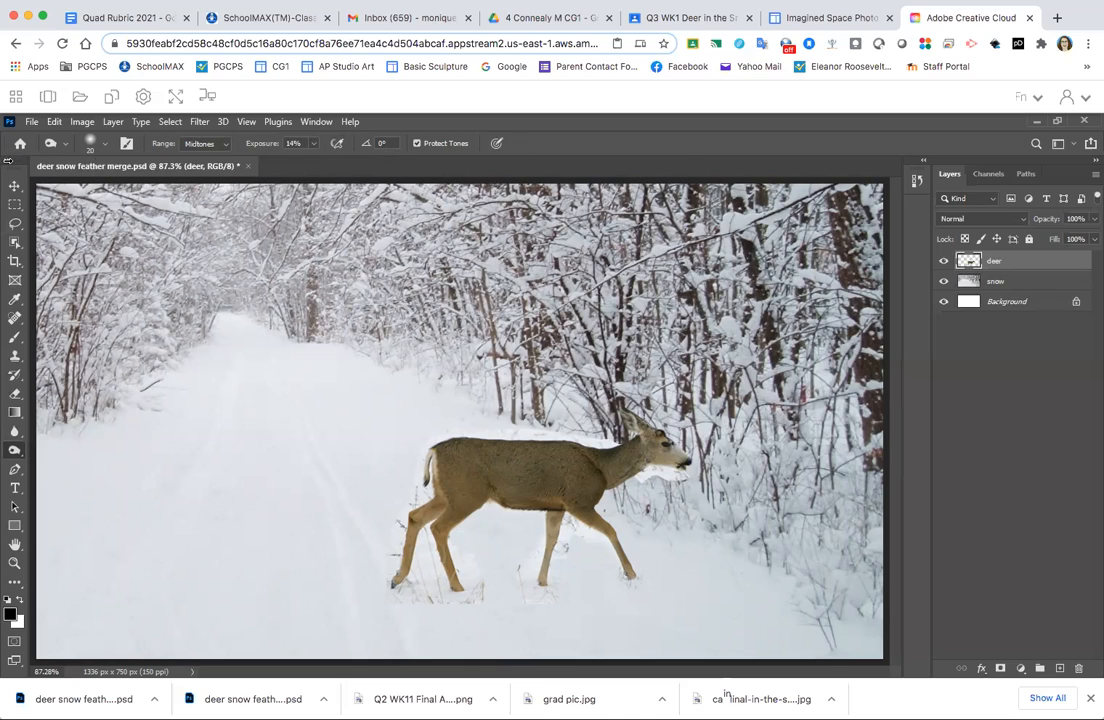
pyautogui.click(103, 145)
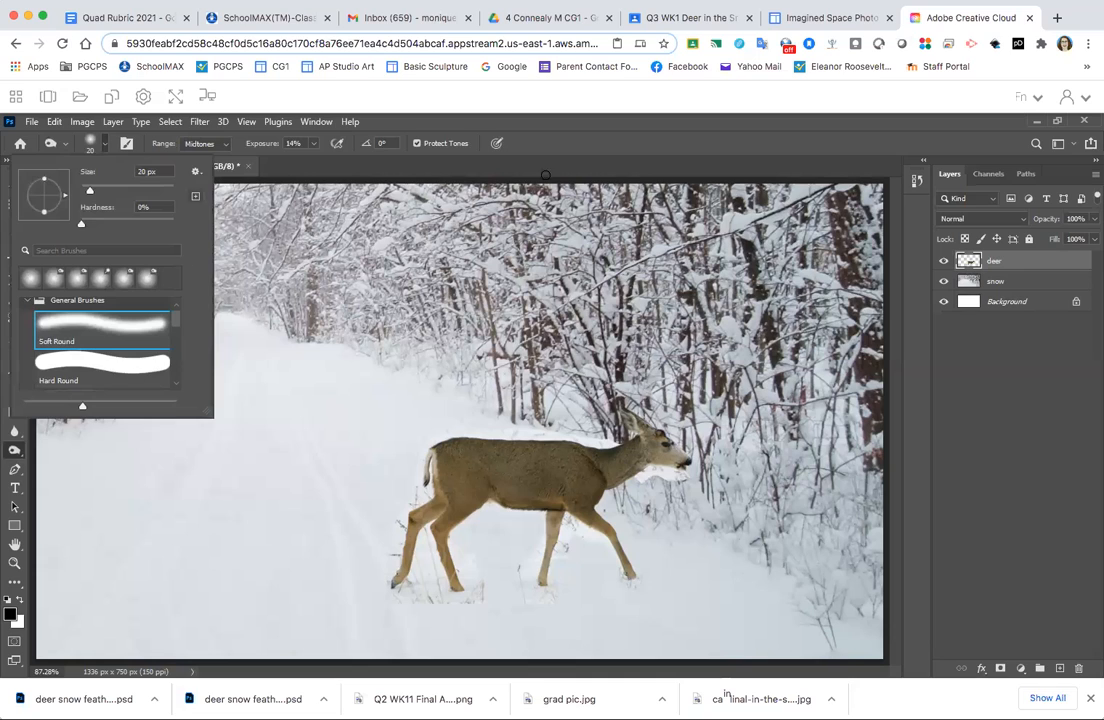
pyautogui.click(490, 127)
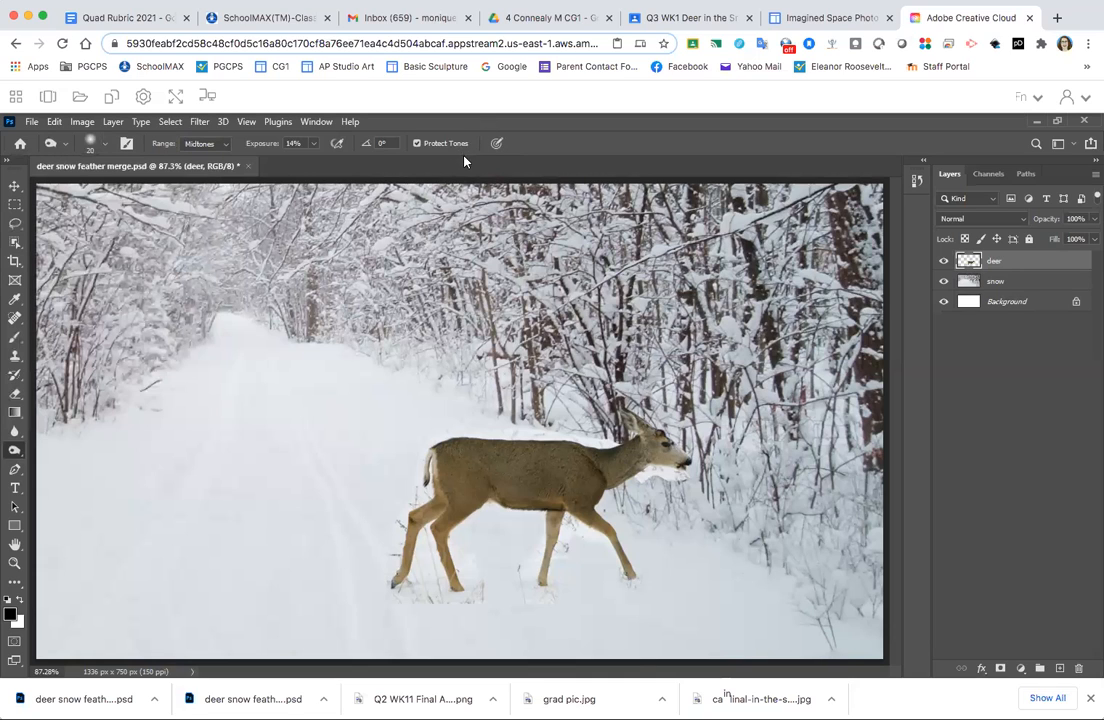